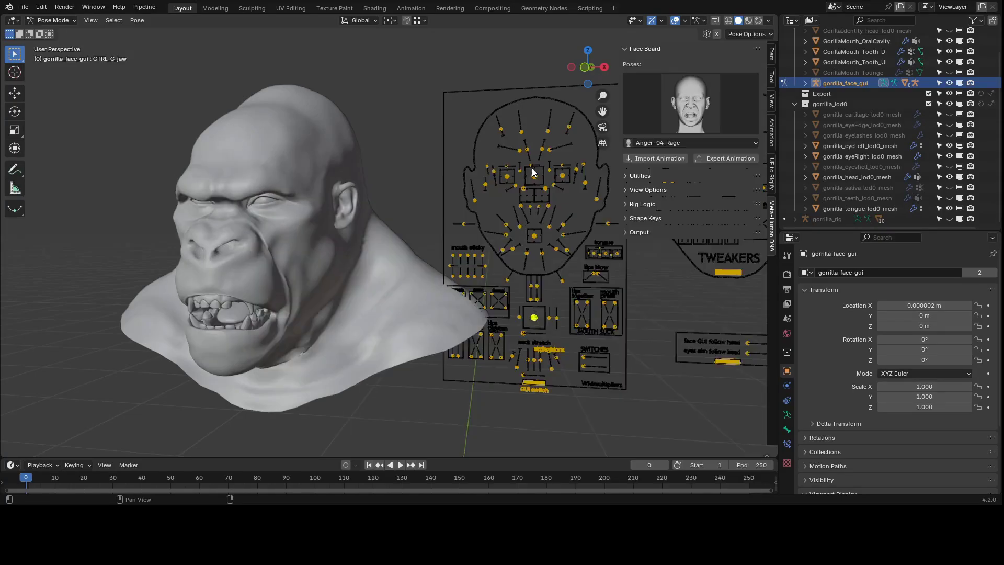
# Try Anger-04_Rage and Surprise-04_Shock, end on Joy-04_Laughter, and orbit to inspect each pose
pyautogui.moveTo(341, 268); pyautogui.dragTo(368, 297, button='middle')
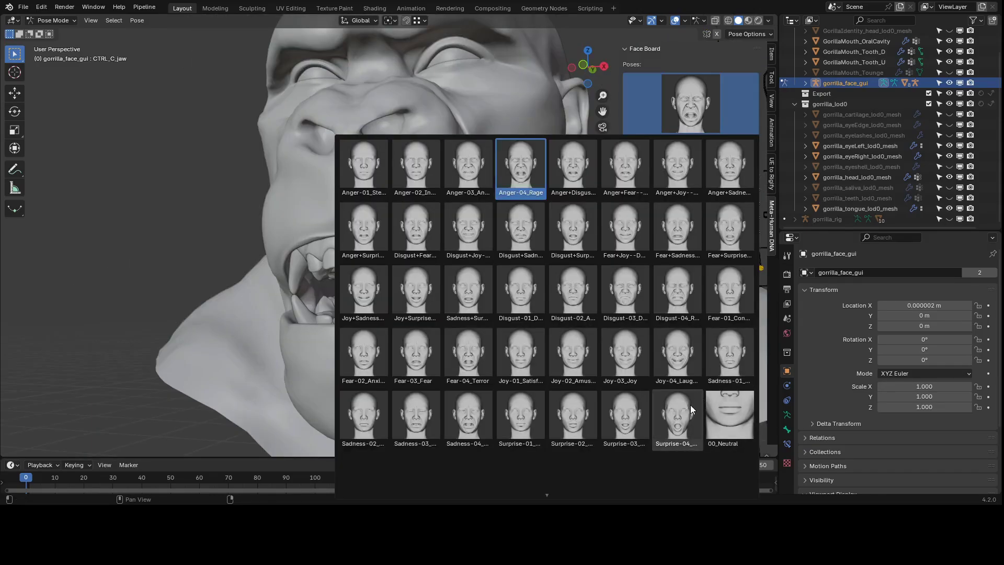
pyautogui.click(690, 405)
pyautogui.moveTo(438, 225); pyautogui.dragTo(460, 330, button='middle')
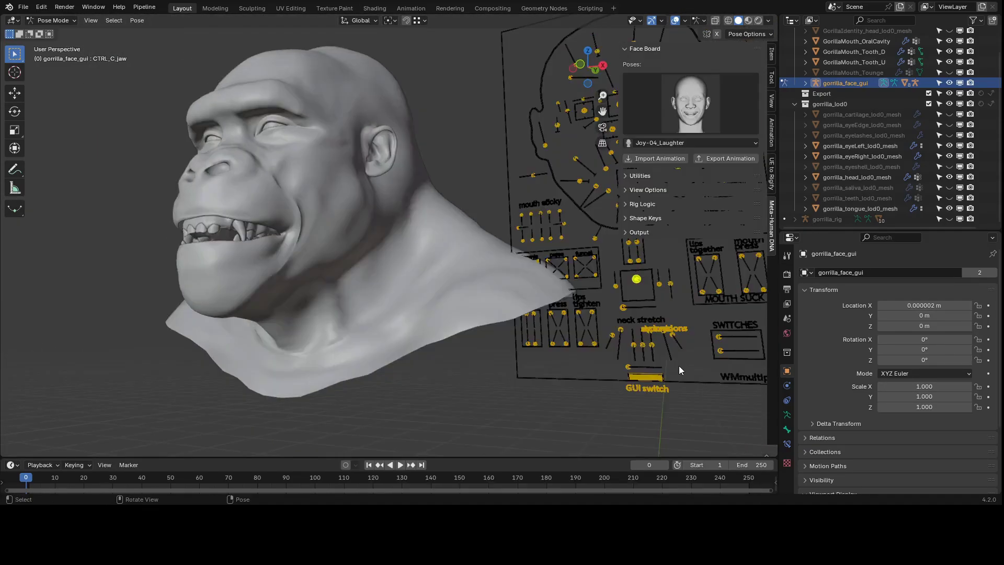
pyautogui.moveTo(678, 365); pyautogui.dragTo(454, 251, button='middle')
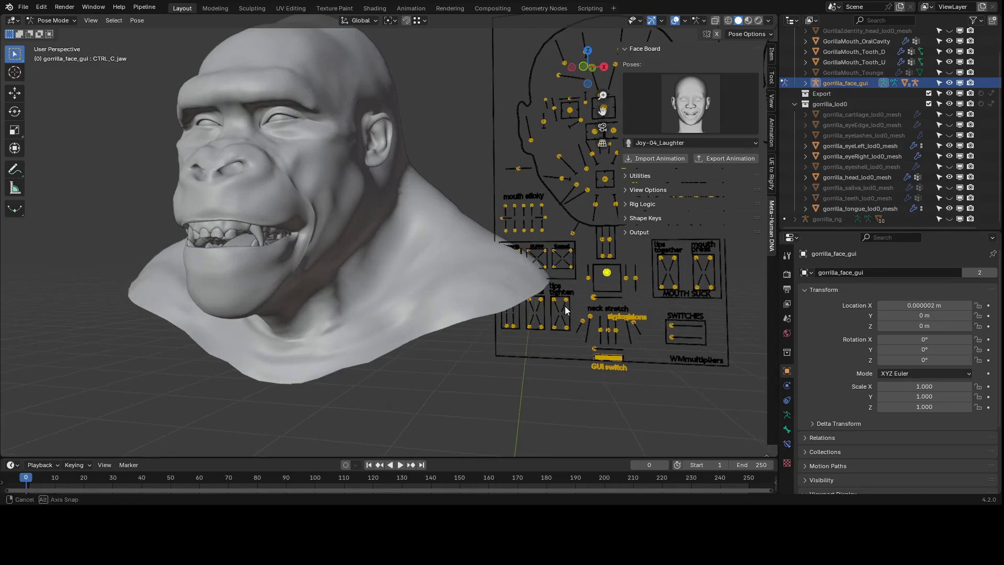
pyautogui.moveTo(565, 306); pyautogui.dragTo(579, 313, button='middle')
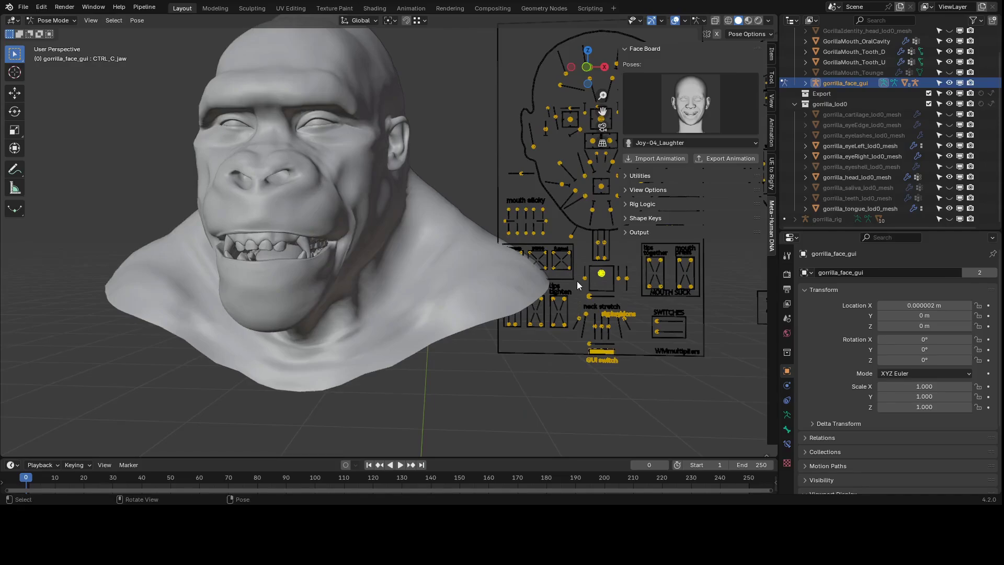
# Import shape keys onto the gorilla head mesh from the Shape Keys panel
pyautogui.click(649, 48)
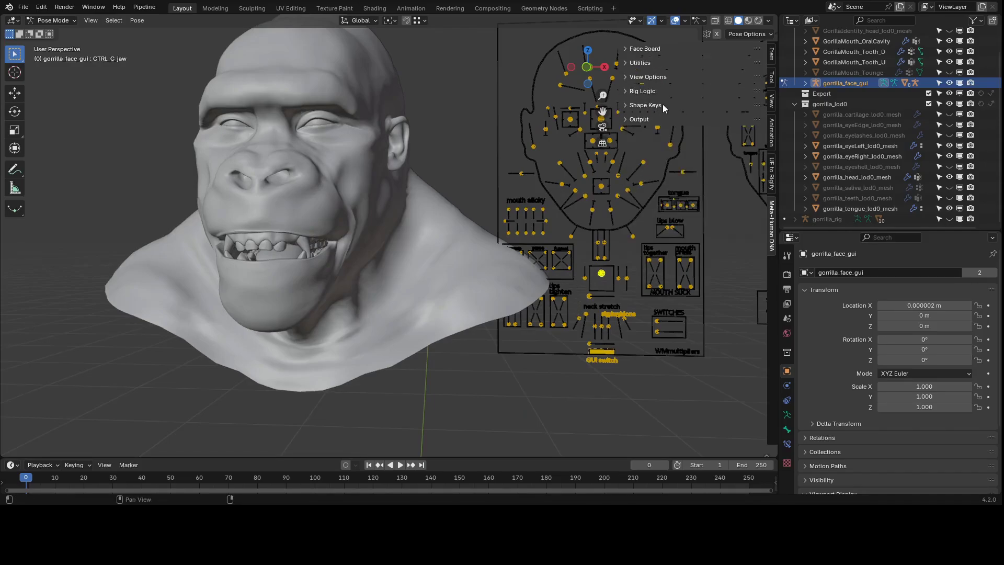
pyautogui.click(649, 105)
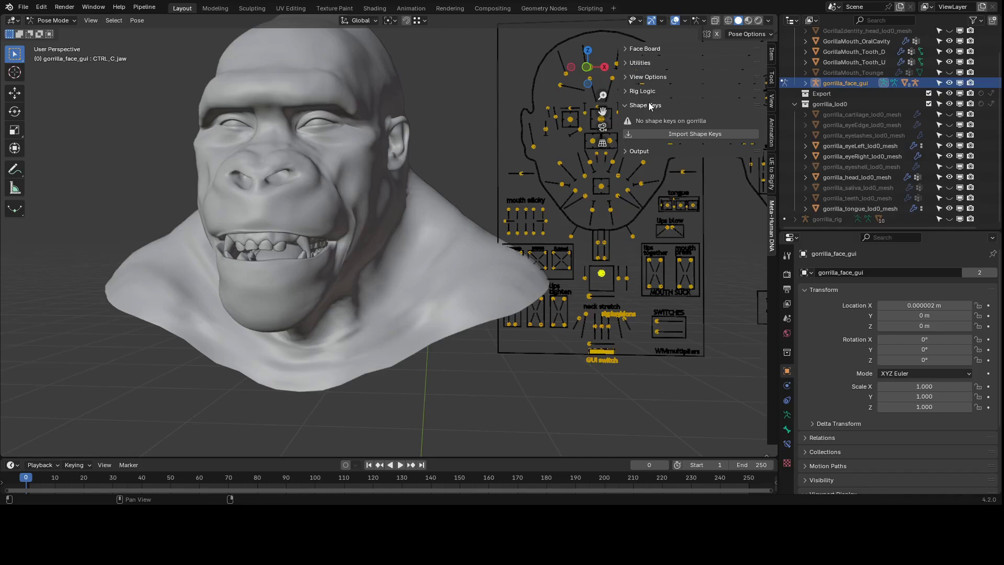
pyautogui.click(665, 134)
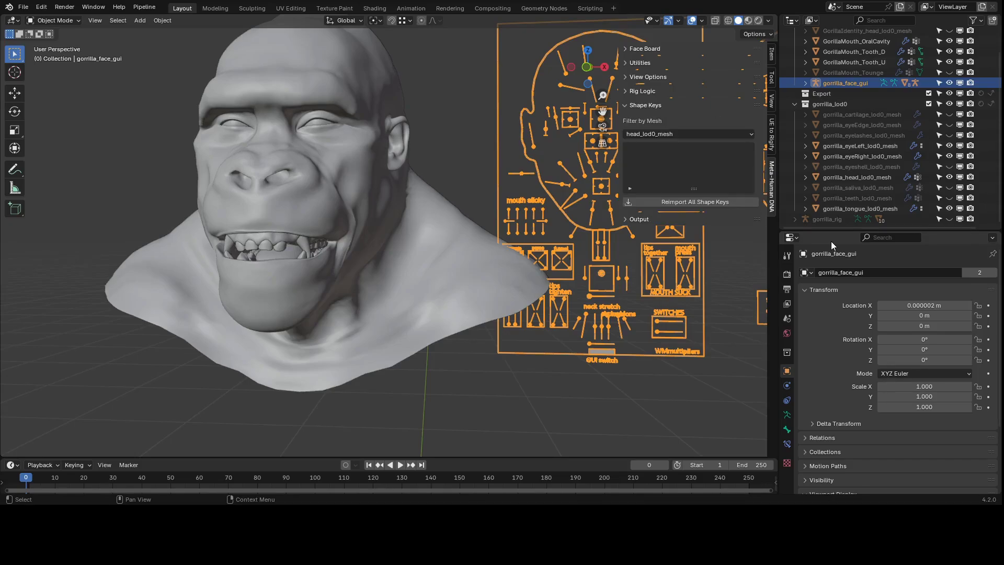
# Apply the 00_Neutral Face Board pose and frame the head in a front view
pyautogui.click(680, 51)
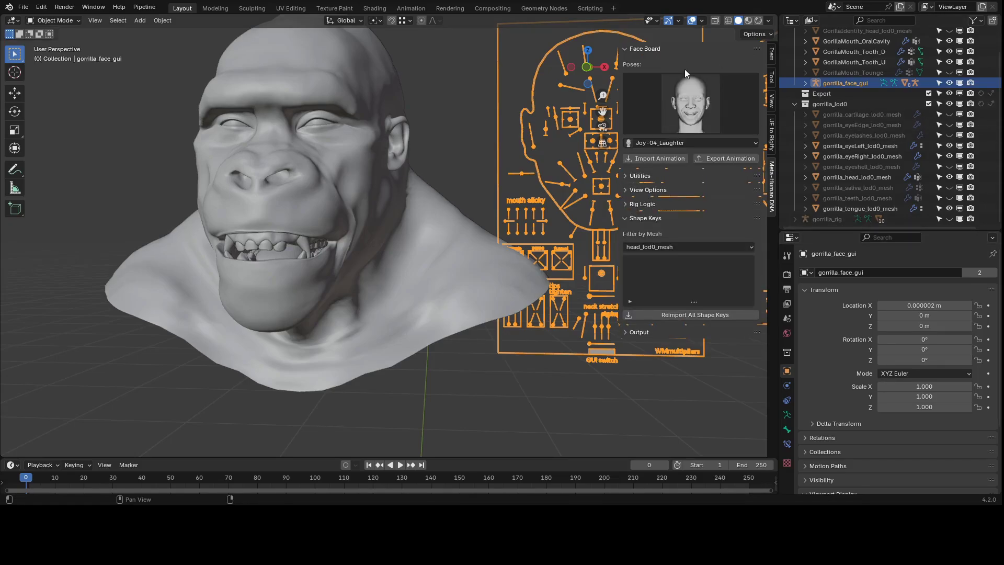
pyautogui.click(686, 93)
pyautogui.click(725, 421)
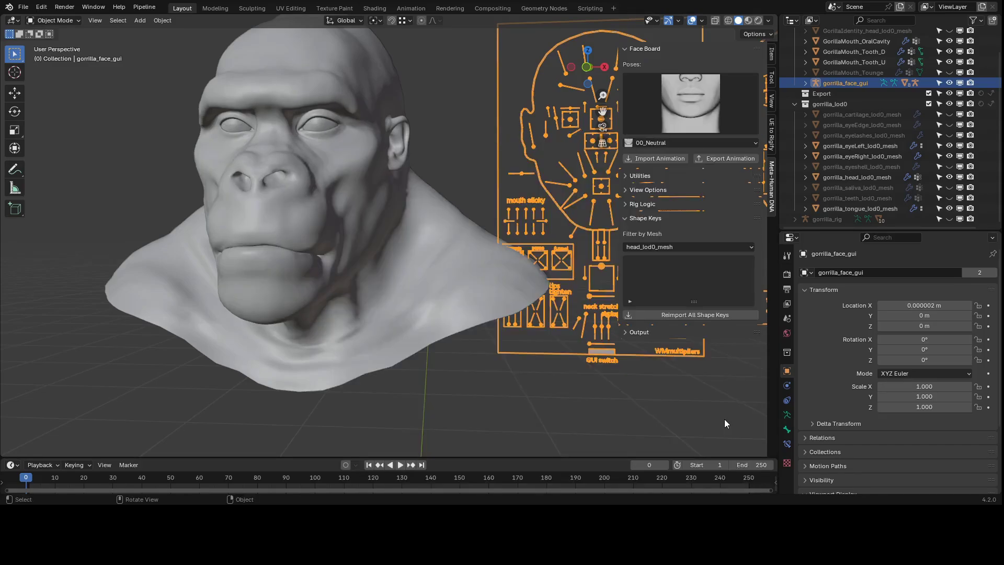
pyautogui.moveTo(454, 330); pyautogui.dragTo(342, 294, button='middle')
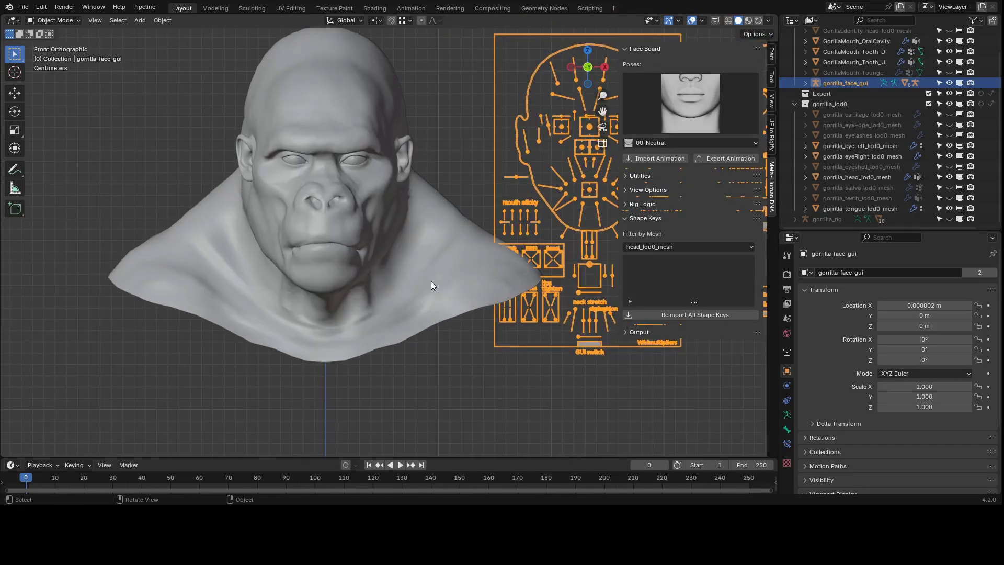
pyautogui.keyDown('shift'); pyautogui.moveTo(408, 280); pyautogui.dragTo(359, 271, button='middle'); pyautogui.keyUp('shift')
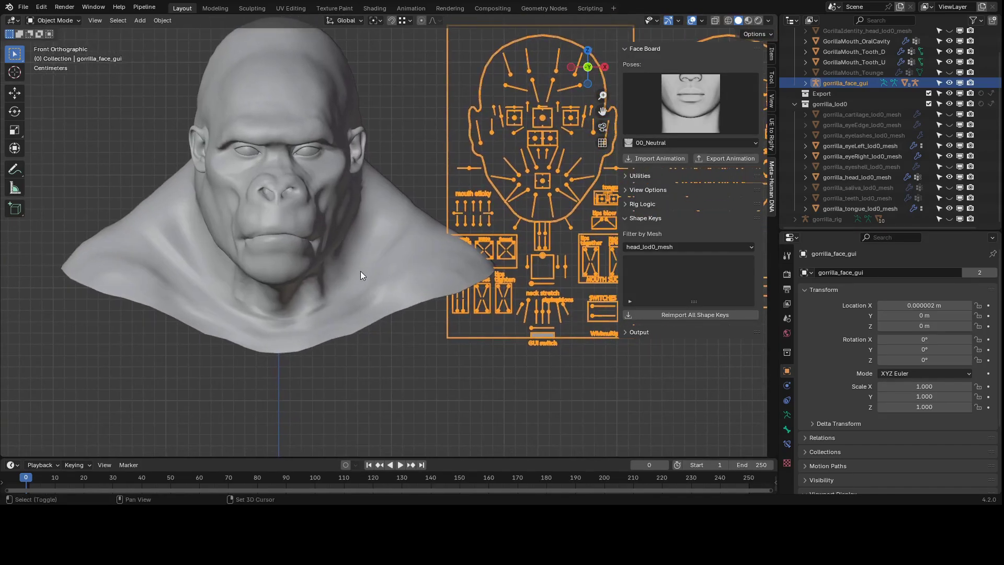
pyautogui.click(639, 45)
pyautogui.keyDown('shift'); pyautogui.moveTo(381, 202); pyautogui.dragTo(438, 206, button='middle'); pyautogui.keyUp('shift')
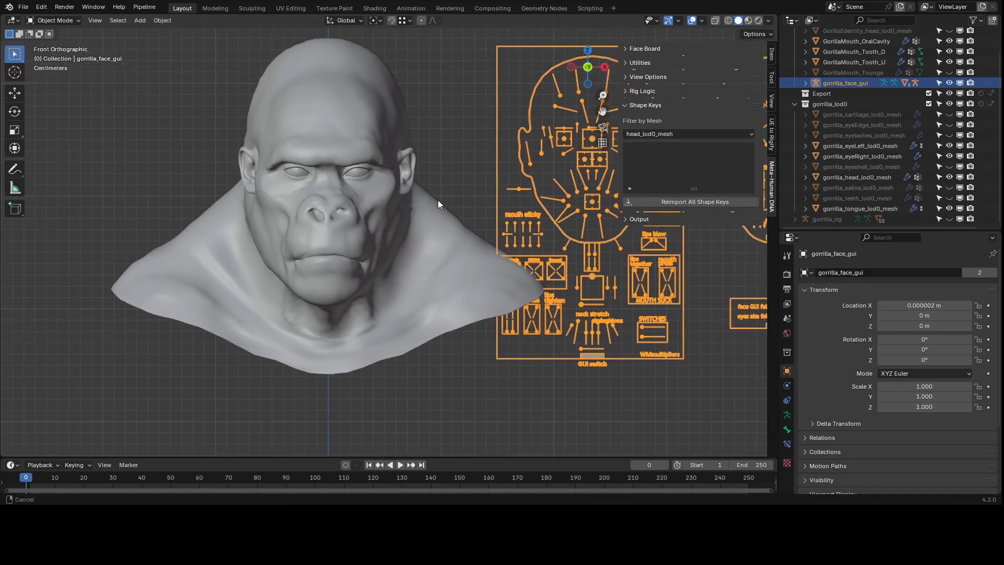
pyautogui.click(648, 48)
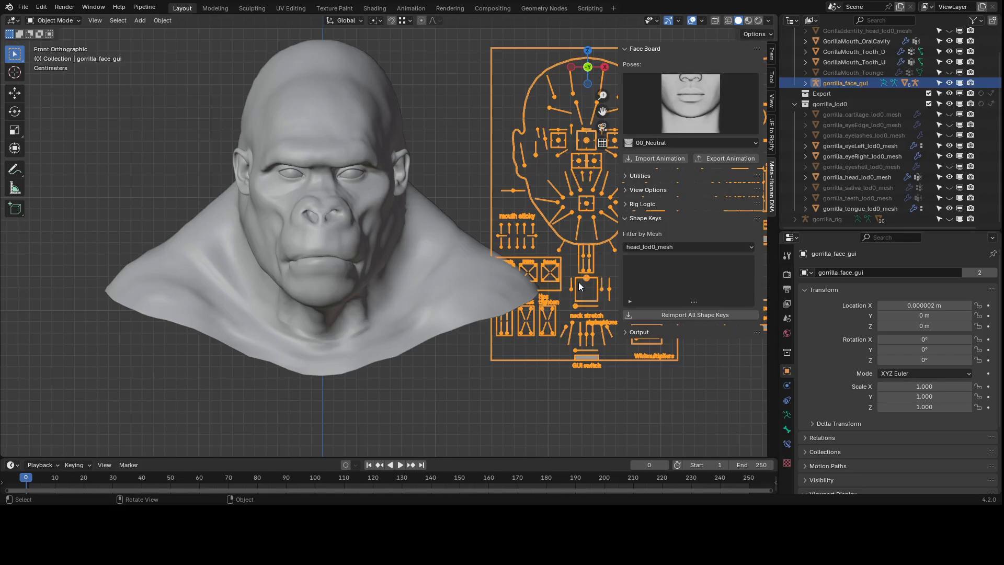
# In Pose Mode, lower the jaw control 0.033391 m to open the mouth, driving jaw_open to 1.0
pyautogui.hotkey('ctrl', 'Tab')
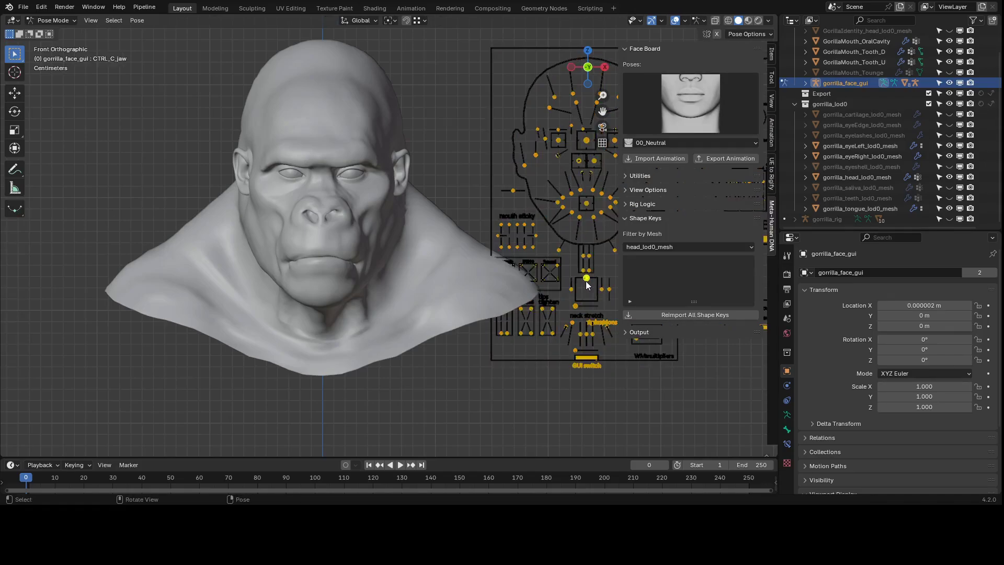
pyautogui.moveTo(585, 281); pyautogui.dragTo(584, 317)
pyautogui.moveTo(457, 309); pyautogui.dragTo(428, 290, button='middle')
pyautogui.scroll(4, 398, 305)
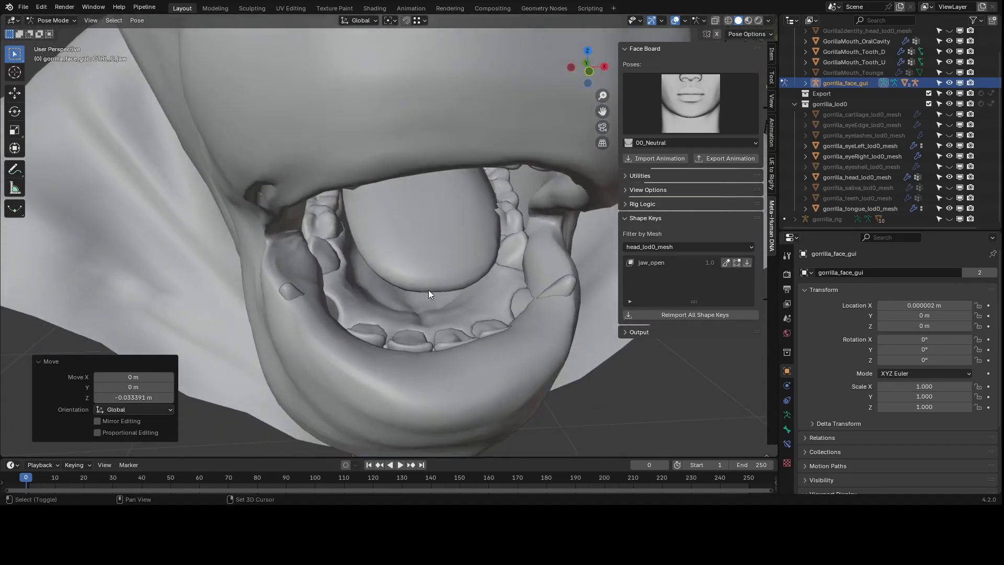
# Edit the jaw_open shape key in Sculpt Mode with the Grab brush (50 px, strength 0.400)
pyautogui.click(737, 263)
pyautogui.moveTo(419, 272); pyautogui.dragTo(489, 398, button='middle')
pyautogui.scroll(-2, 441, 299)
pyautogui.scroll(-4, 487, 335)
pyautogui.moveTo(486, 309)
pyautogui.mouseDown(button='middle')
pyautogui.moveTo(576, 294)
pyautogui.moveTo(438, 281)
pyautogui.moveTo(496, 274)
pyautogui.moveTo(392, 237)
pyautogui.moveTo(498, 301)
pyautogui.mouseUp(button='middle')
pyautogui.scroll(2, 497, 275)
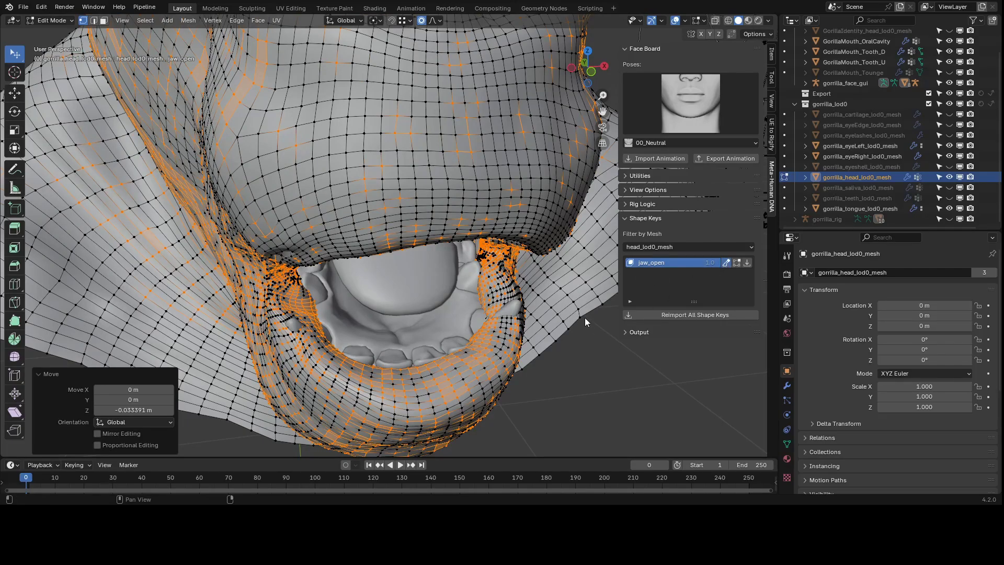
pyautogui.hotkey('ctrl', 'Tab')
pyautogui.press('g')
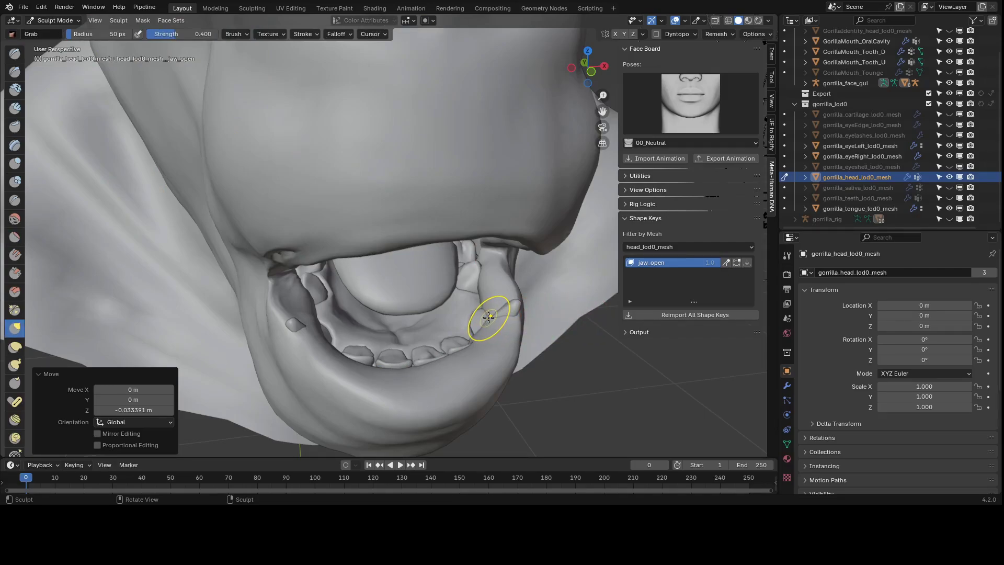
# Set the Grab brush radius to 63 px and pull the lower lip edge into shape
pyautogui.press('f')
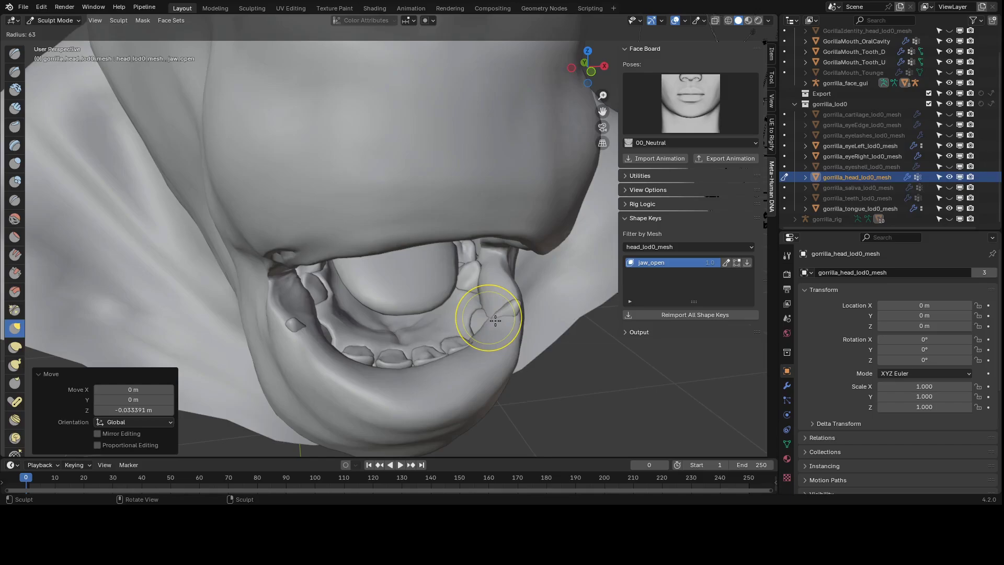
pyautogui.click(494, 321)
pyautogui.moveTo(495, 321); pyautogui.dragTo(493, 320)
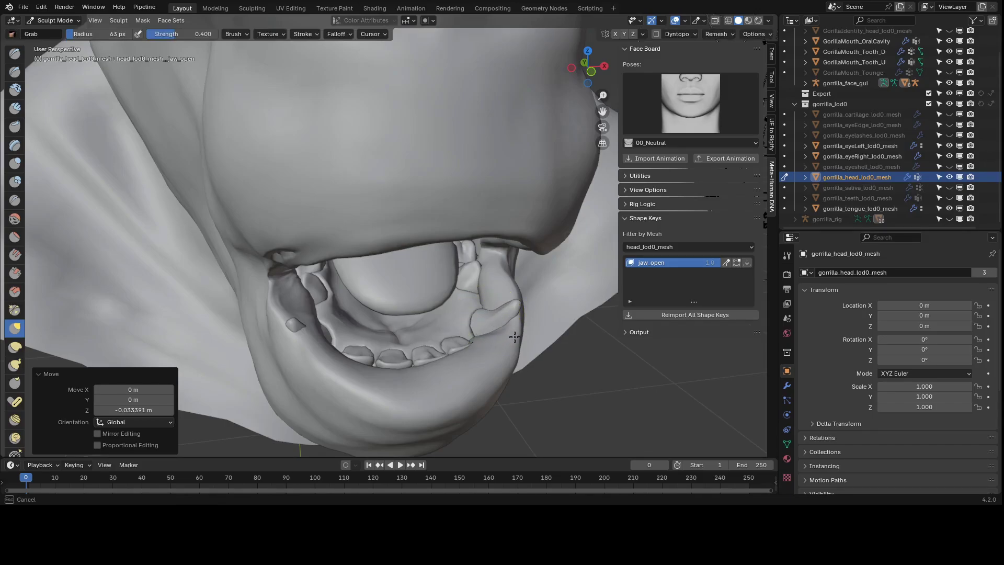
pyautogui.moveTo(515, 336)
pyautogui.mouseDown()
pyautogui.moveTo(503, 319)
pyautogui.moveTo(512, 321)
pyautogui.mouseUp()
pyautogui.moveTo(512, 320)
pyautogui.mouseDown(button='middle')
pyautogui.moveTo(498, 340)
pyautogui.moveTo(457, 341)
pyautogui.mouseUp(button='middle')
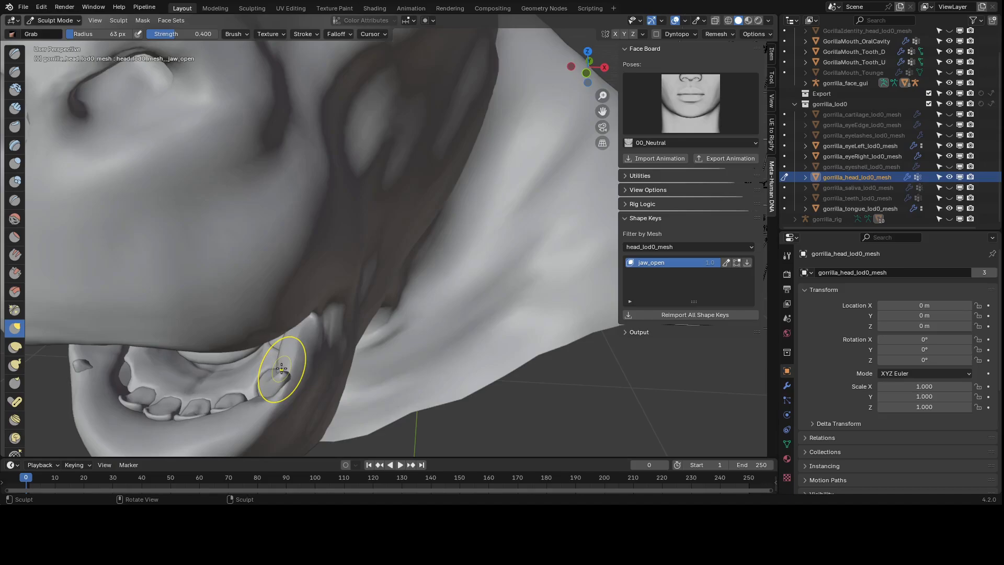
# Reshape the gums at the back tooth and the mouth corner, then refine the lower lip
pyautogui.moveTo(282, 366)
pyautogui.mouseDown()
pyautogui.moveTo(291, 372)
pyautogui.moveTo(281, 367)
pyautogui.mouseUp()
pyautogui.moveTo(242, 367)
pyautogui.mouseDown(button='middle')
pyautogui.moveTo(285, 364)
pyautogui.moveTo(359, 330)
pyautogui.moveTo(361, 287)
pyautogui.mouseUp(button='middle')
pyautogui.moveTo(361, 291); pyautogui.dragTo(370, 293)
pyautogui.moveTo(369, 294)
pyautogui.mouseDown(button='middle')
pyautogui.moveTo(321, 314)
pyautogui.moveTo(394, 343)
pyautogui.moveTo(401, 378)
pyautogui.moveTo(400, 330)
pyautogui.mouseUp(button='middle')
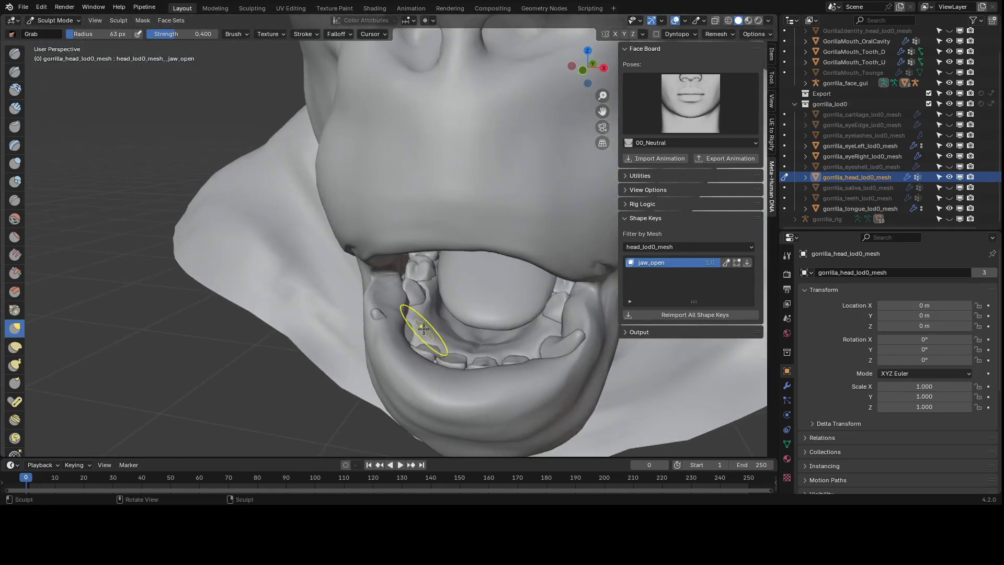
pyautogui.moveTo(401, 325); pyautogui.dragTo(385, 328)
# Smooth the dark neck fold and the crease on the left of the neck
pyautogui.hotkey('shift', 's')
pyautogui.moveTo(384, 328)
pyautogui.mouseDown(button='middle')
pyautogui.moveTo(341, 313)
pyautogui.moveTo(380, 269)
pyautogui.mouseUp(button='middle')
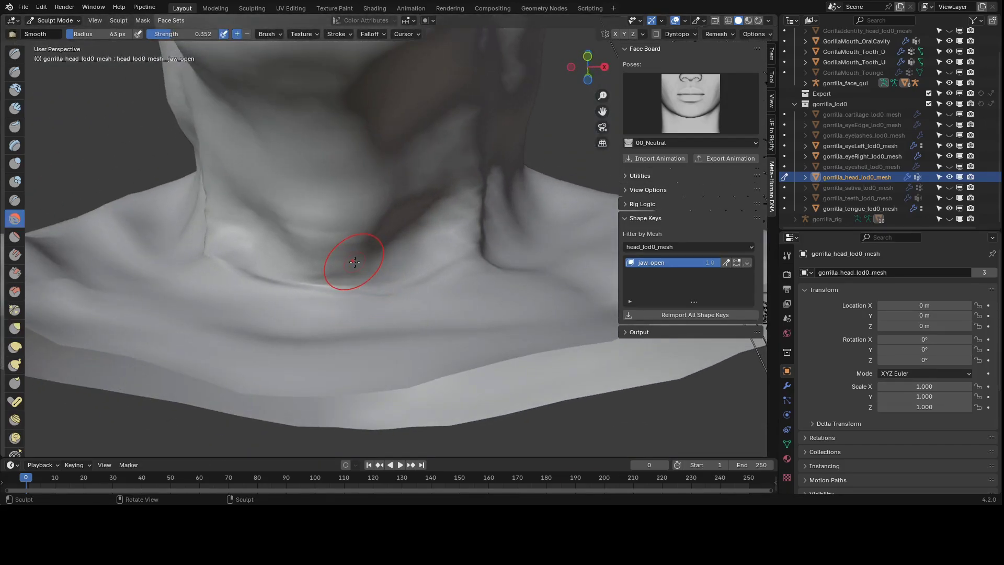
pyautogui.moveTo(354, 262)
pyautogui.mouseDown()
pyautogui.moveTo(337, 269)
pyautogui.moveTo(352, 281)
pyautogui.moveTo(464, 177)
pyautogui.moveTo(502, 185)
pyautogui.mouseUp()
pyautogui.moveTo(503, 185); pyautogui.dragTo(408, 226, button='middle')
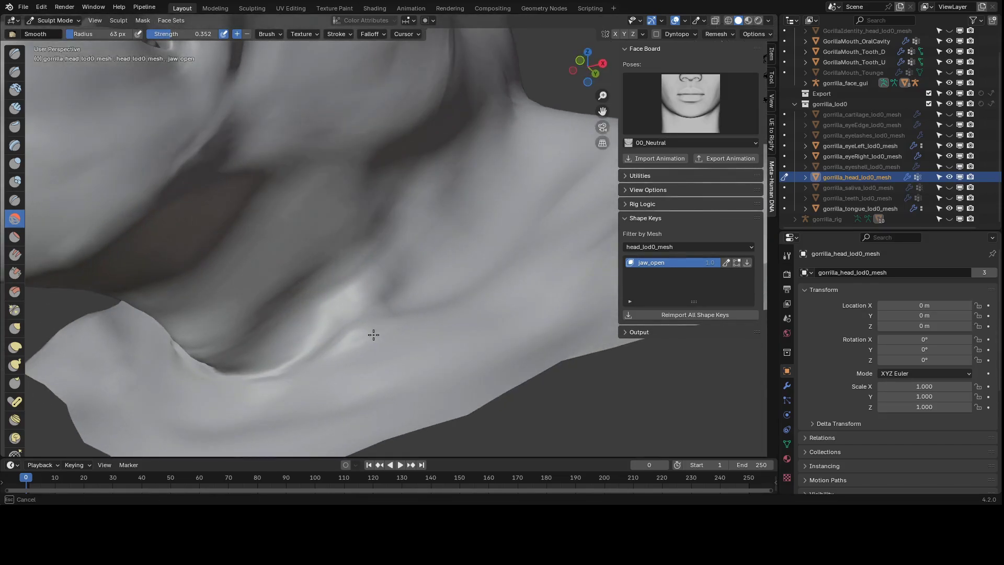
pyautogui.moveTo(363, 334); pyautogui.dragTo(407, 330, button='middle')
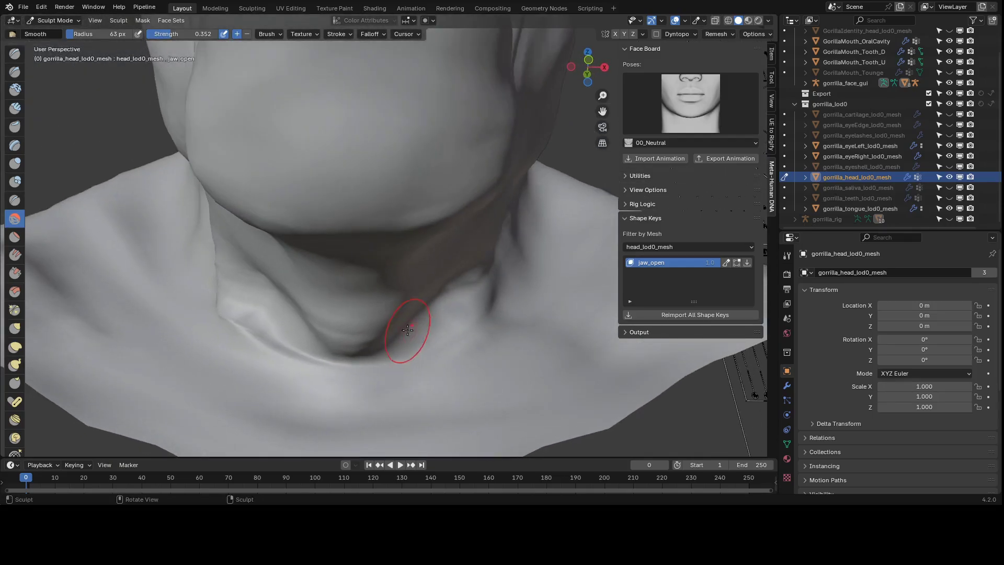
pyautogui.moveTo(219, 306)
pyautogui.mouseDown()
pyautogui.moveTo(348, 322)
pyautogui.moveTo(334, 321)
pyautogui.mouseUp()
# Smooth the skin at the mouth corner, then apply Anger-04_Rage to check the fixes
pyautogui.moveTo(333, 321); pyautogui.dragTo(365, 327, button='middle')
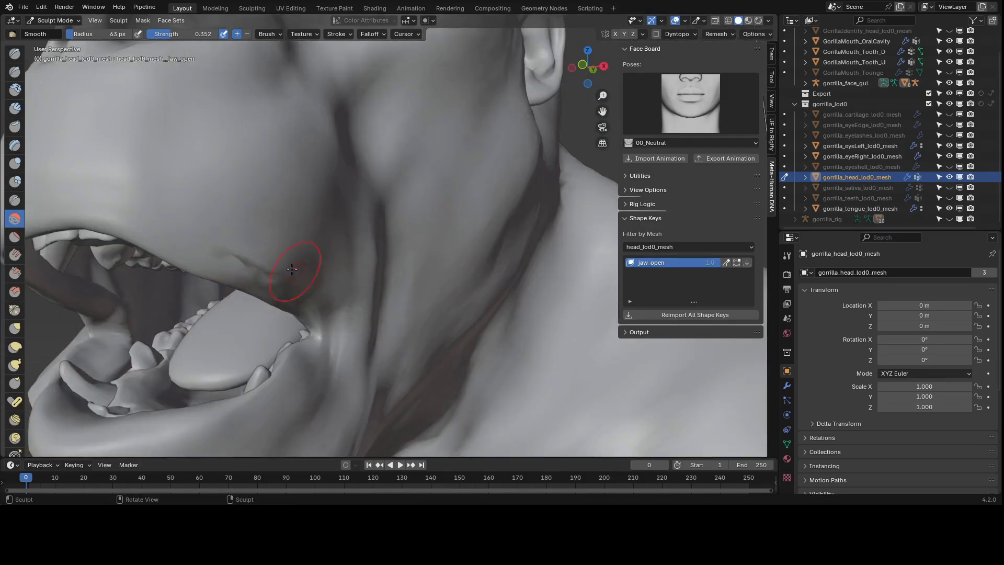
pyautogui.moveTo(248, 266); pyautogui.dragTo(482, 224, button='middle')
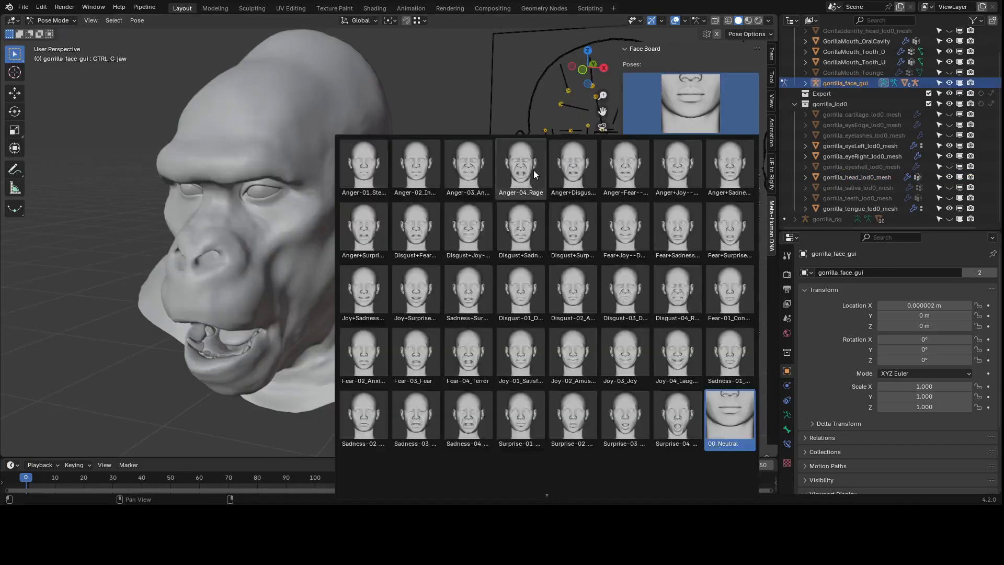
pyautogui.click(534, 171)
pyautogui.moveTo(258, 233); pyautogui.dragTo(419, 258, button='middle')
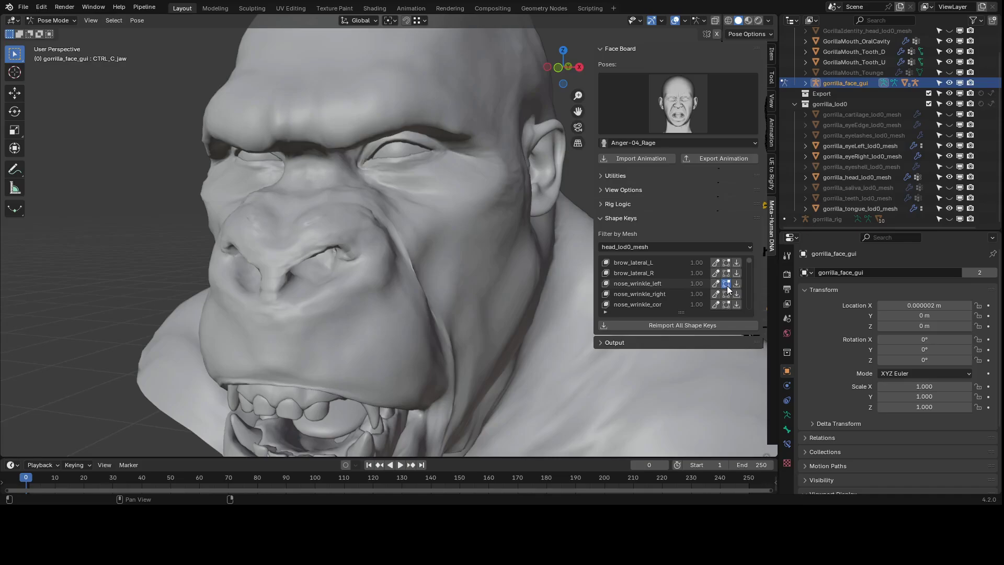
# Sculpt the nose_wrinkle_left shape key, smoothing the nostril rim
pyautogui.click(727, 284)
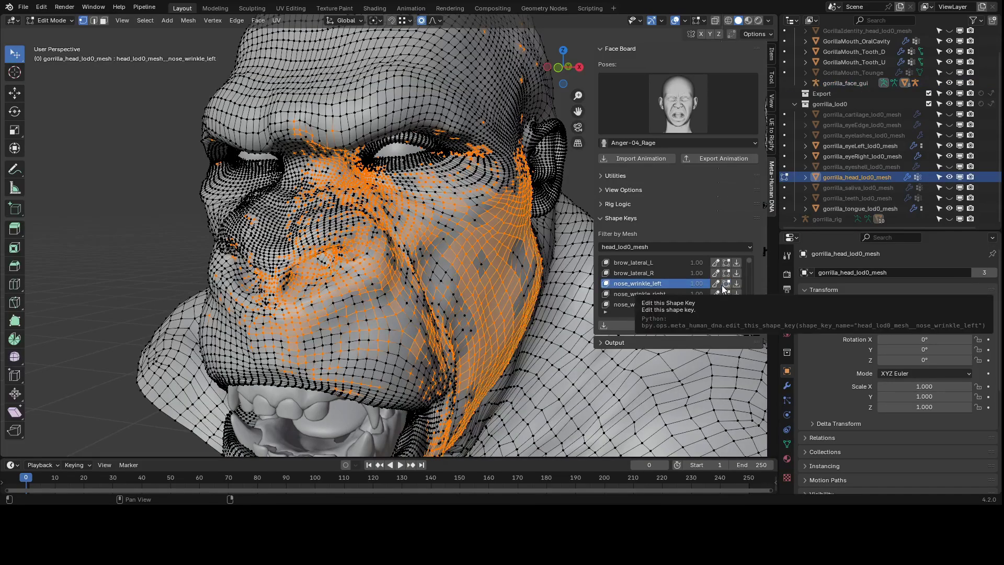
pyautogui.click(716, 283)
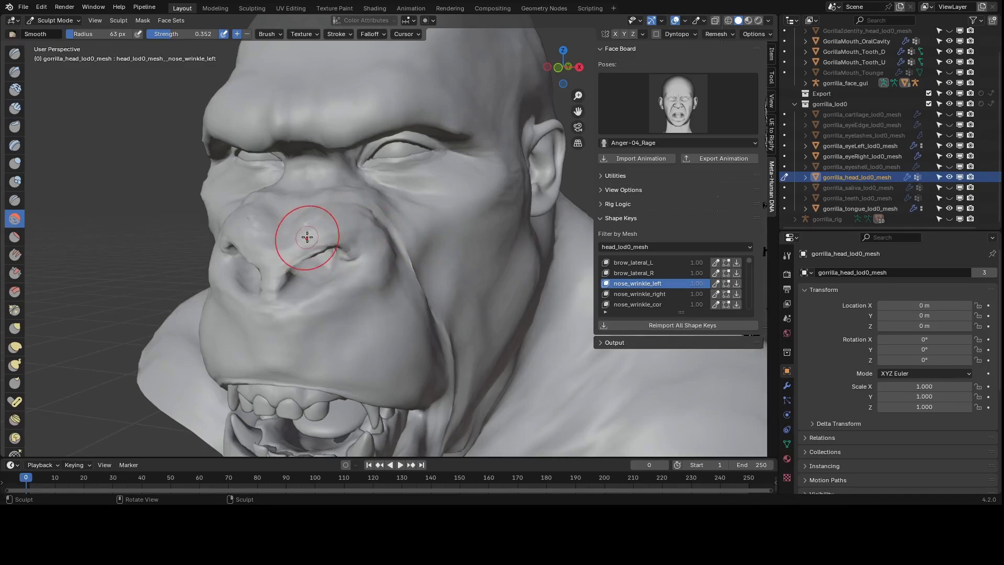
pyautogui.moveTo(445, 274)
pyautogui.mouseDown(button='middle')
pyautogui.moveTo(235, 190)
pyautogui.moveTo(415, 280)
pyautogui.moveTo(440, 249)
pyautogui.moveTo(431, 215)
pyautogui.moveTo(344, 246)
pyautogui.mouseUp(button='middle')
pyautogui.scroll(6, 343, 246)
pyautogui.moveTo(344, 247); pyautogui.dragTo(192, 233)
# Select the nose_wrinkle_right shape key and inspect the nostrils from a low frontal view
pyautogui.click(639, 294)
pyautogui.moveTo(414, 272); pyautogui.dragTo(435, 258, button='middle')
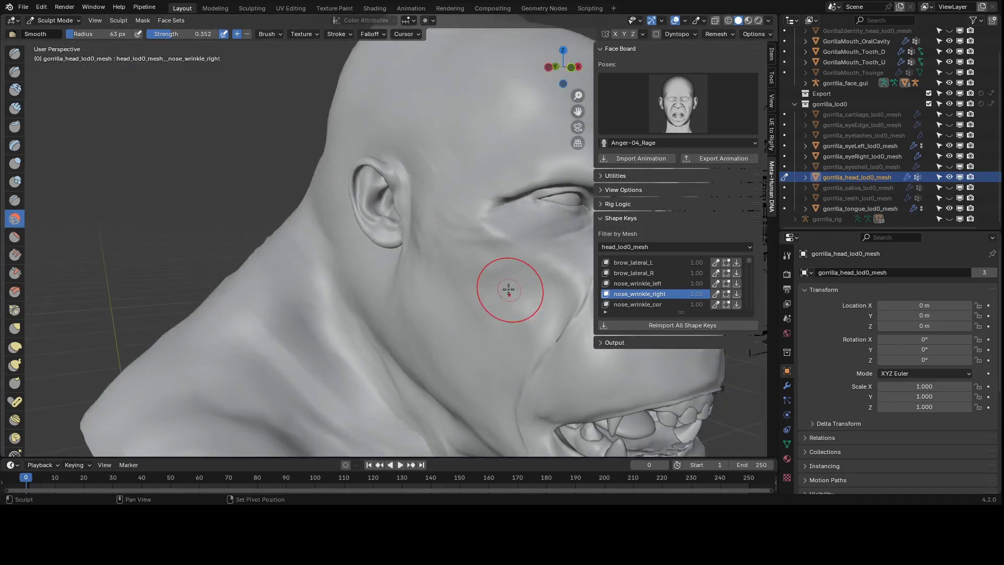
pyautogui.scroll(4, 434, 258)
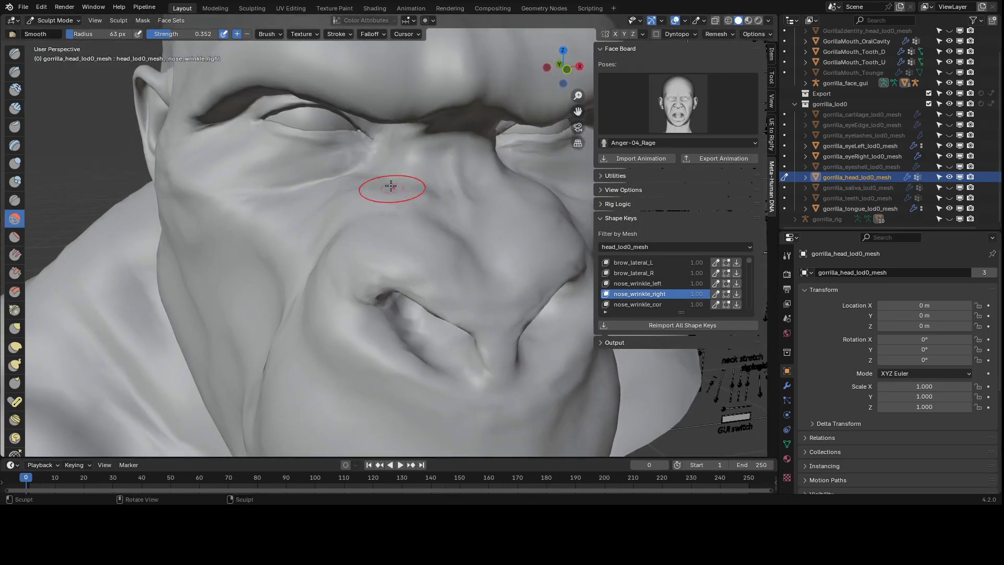
pyautogui.moveTo(382, 298)
pyautogui.mouseDown(button='middle')
pyautogui.moveTo(445, 205)
pyautogui.moveTo(489, 276)
pyautogui.moveTo(375, 288)
pyautogui.mouseUp(button='middle')
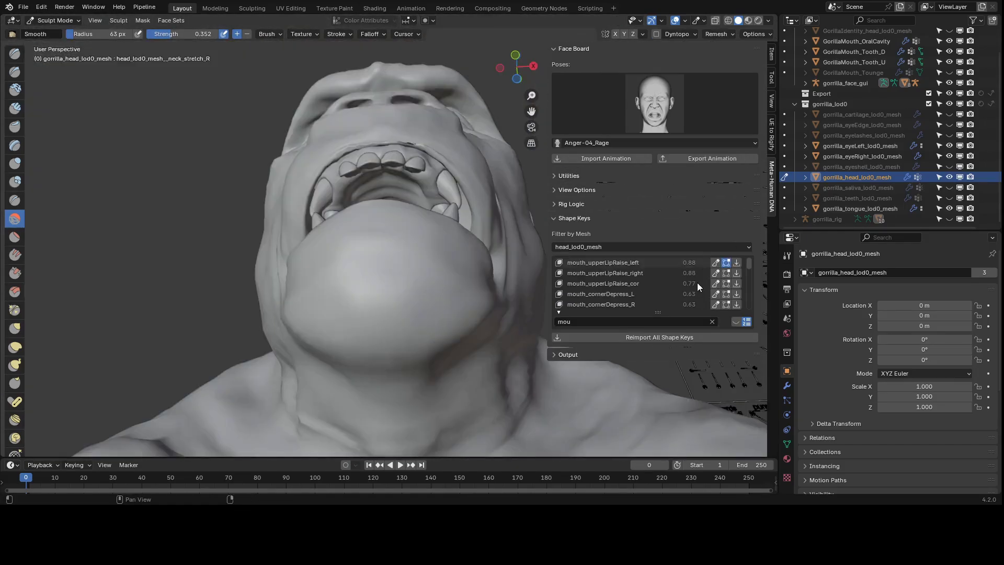
# Inflate and smooth the upper lip edge on mouth_upperLipRaise_left
pyautogui.press('Tab')
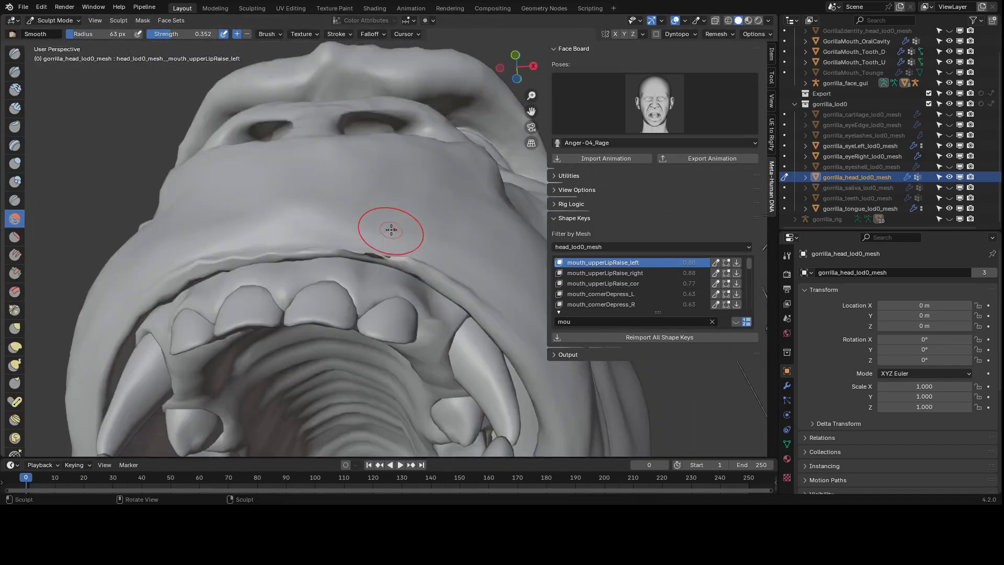
pyautogui.moveTo(390, 229); pyautogui.dragTo(375, 217, button='middle')
pyautogui.press('i')
pyautogui.moveTo(387, 180); pyautogui.dragTo(309, 177)
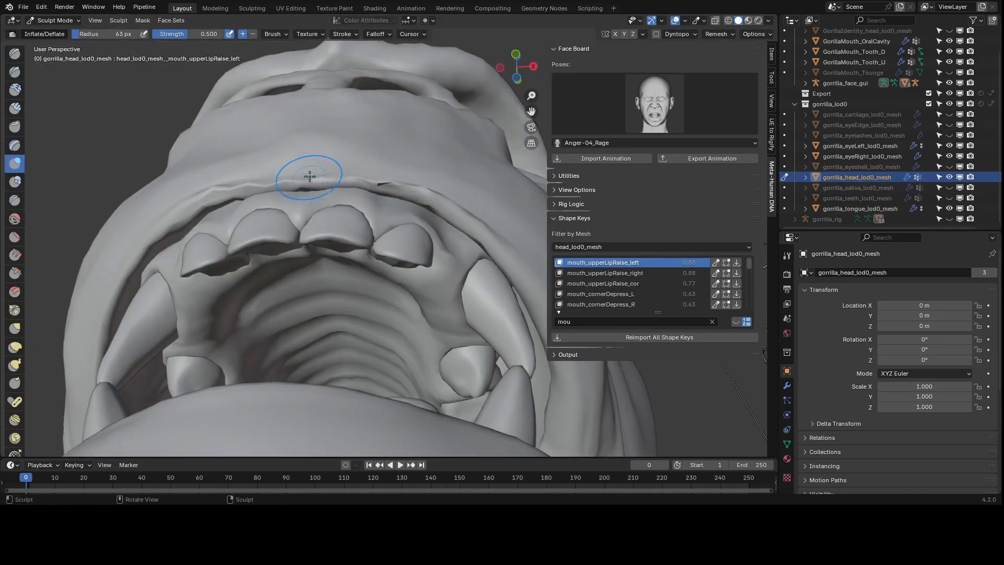
pyautogui.moveTo(309, 178); pyautogui.dragTo(361, 277, button='middle')
pyautogui.moveTo(286, 269); pyautogui.dragTo(369, 309, button='middle')
pyautogui.press('s')
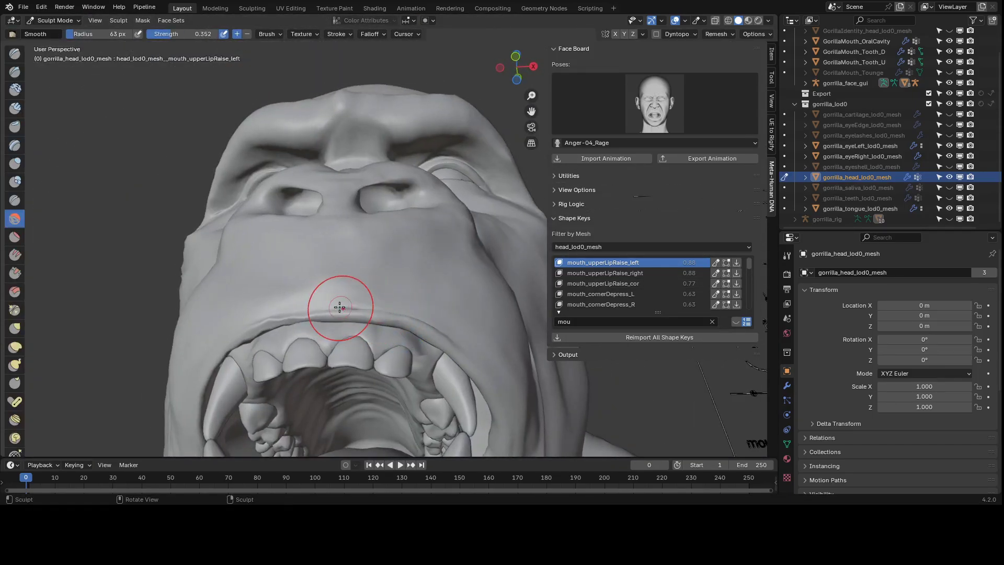
pyautogui.moveTo(384, 316)
pyautogui.keyDown('shift'); pyautogui.mouseDown()
pyautogui.moveTo(374, 314)
pyautogui.moveTo(441, 345)
pyautogui.mouseUp(); pyautogui.keyUp('shift')
pyautogui.moveTo(441, 345)
pyautogui.mouseDown(button='middle')
pyautogui.moveTo(444, 261)
pyautogui.moveTo(470, 330)
pyautogui.mouseUp(button='middle')
# Smooth and grab-reshape the mouth on the mouth_upperLipRaise_right shape key
pyautogui.click(709, 273)
pyautogui.scroll(2, 299, 296)
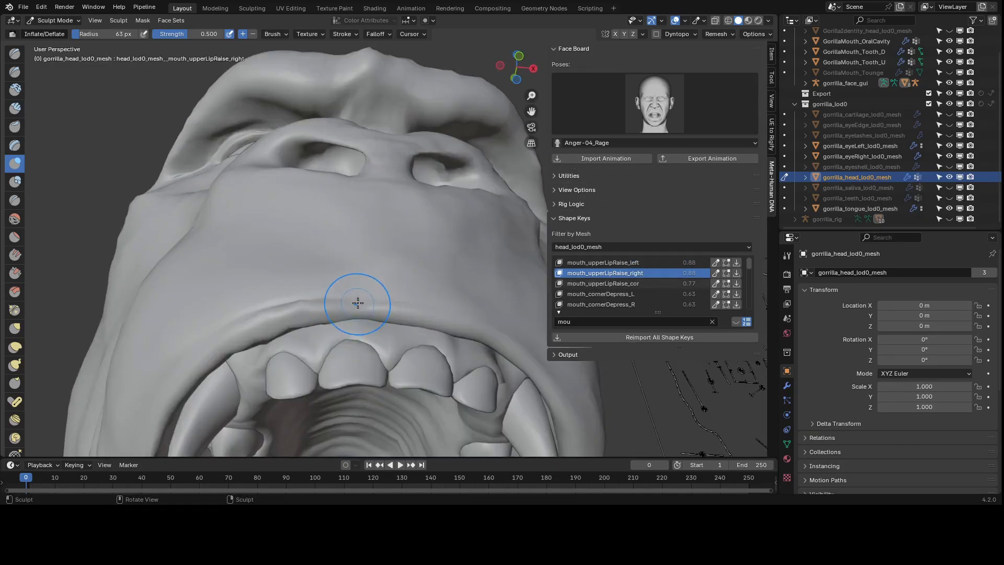
pyautogui.press('s')
pyautogui.keyDown('shift'); pyautogui.moveTo(263, 298); pyautogui.dragTo(292, 197, button='middle'); pyautogui.keyUp('shift')
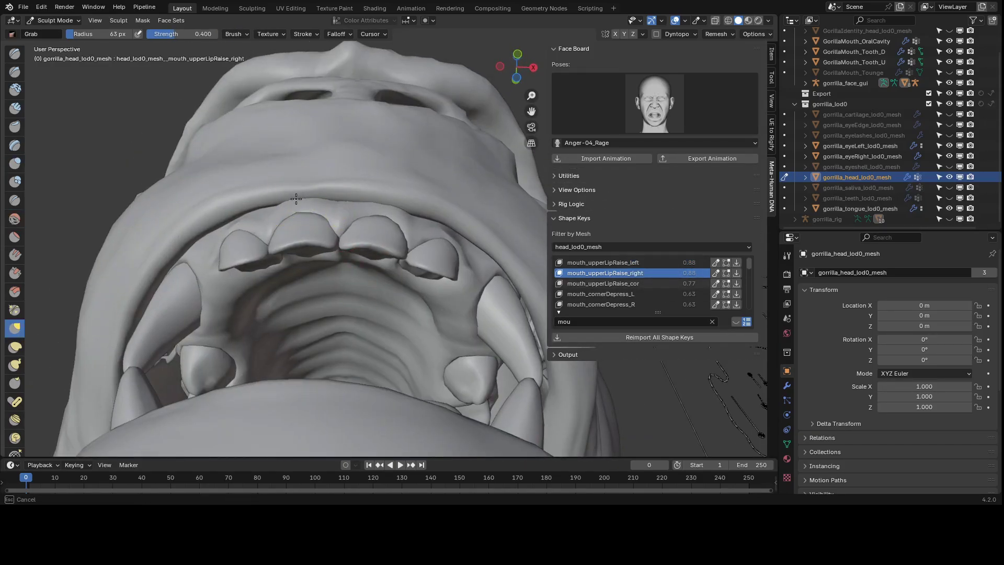
pyautogui.press('g')
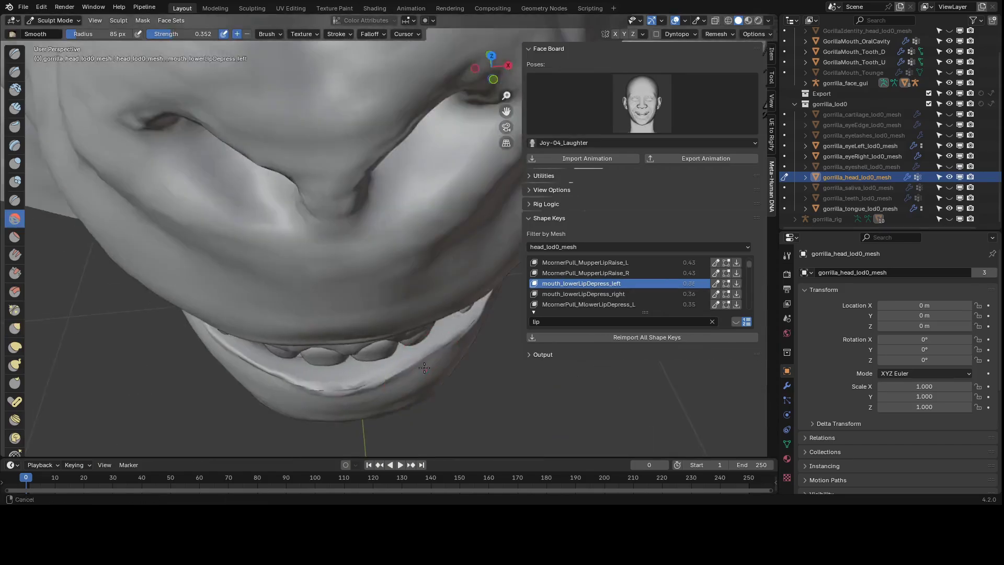
pyautogui.moveTo(408, 236); pyautogui.dragTo(426, 326, button='middle')
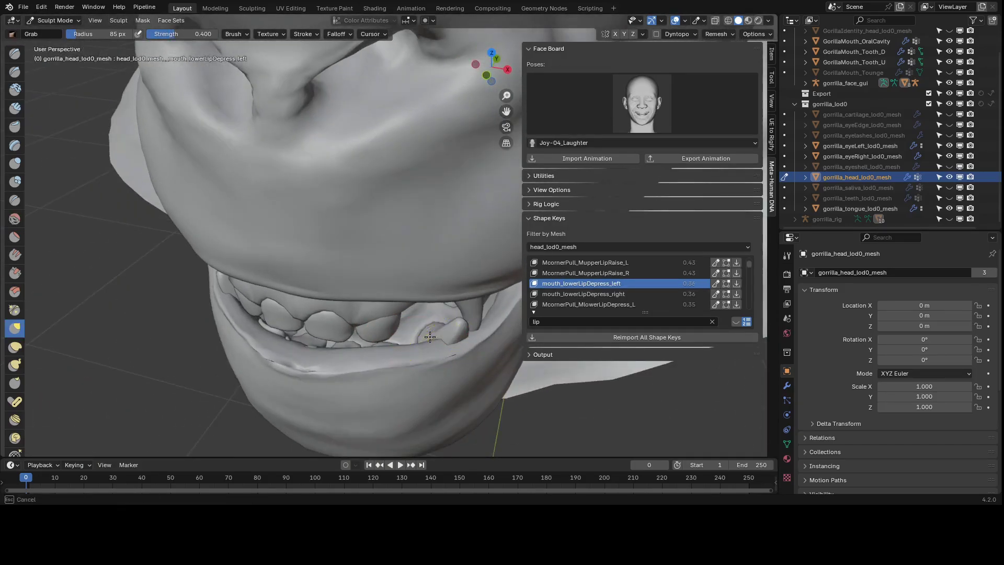
# Filter the shape keys by 'lip' and smooth mouth_lowerLipDepress_left
pyautogui.click(567, 323)
pyautogui.press('Return')
pyautogui.press('s')
pyautogui.scroll(-3, 372, 383)
pyautogui.scroll(3, 387, 382)
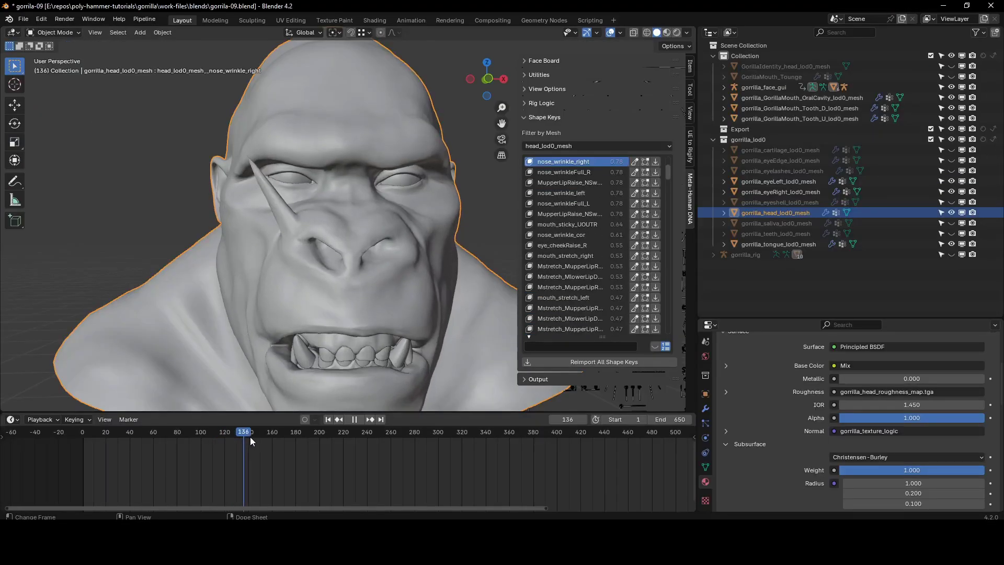
# Re-import the edited nose_wrinkle_right shape key and replay the animation from about frame 100
pyautogui.press('space')
pyautogui.press('Tab')
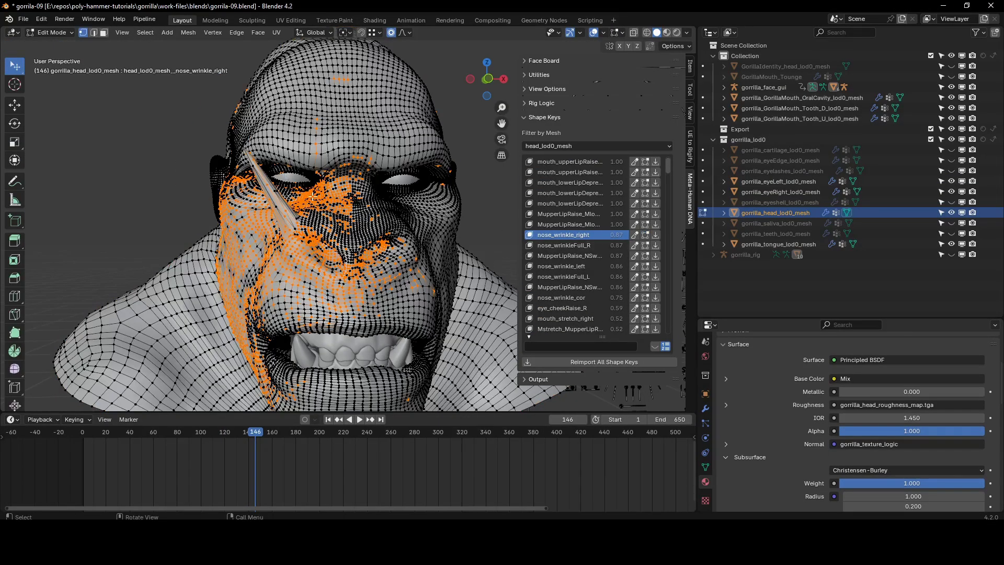
pyautogui.scroll(-1, 569, 224)
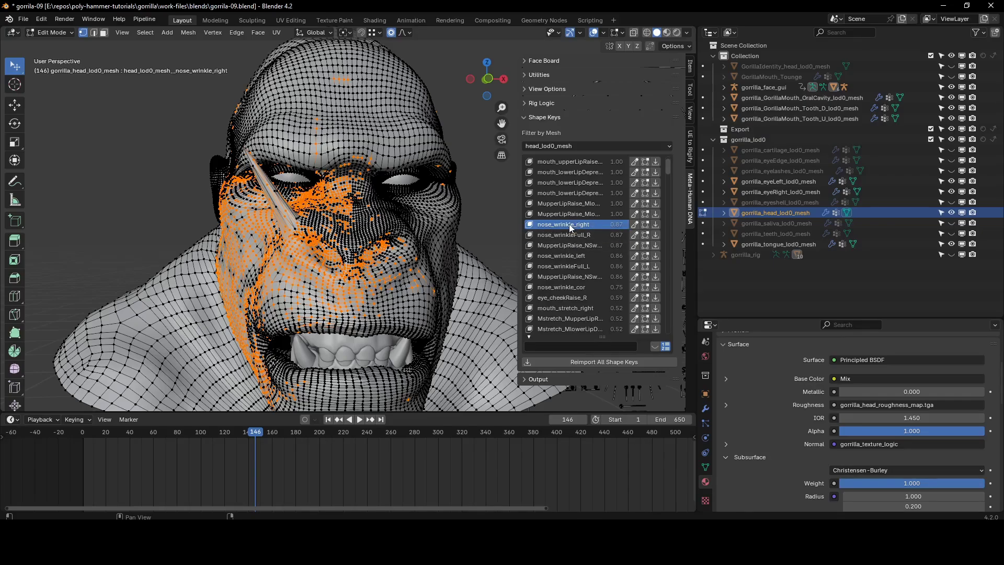
pyautogui.click(655, 229)
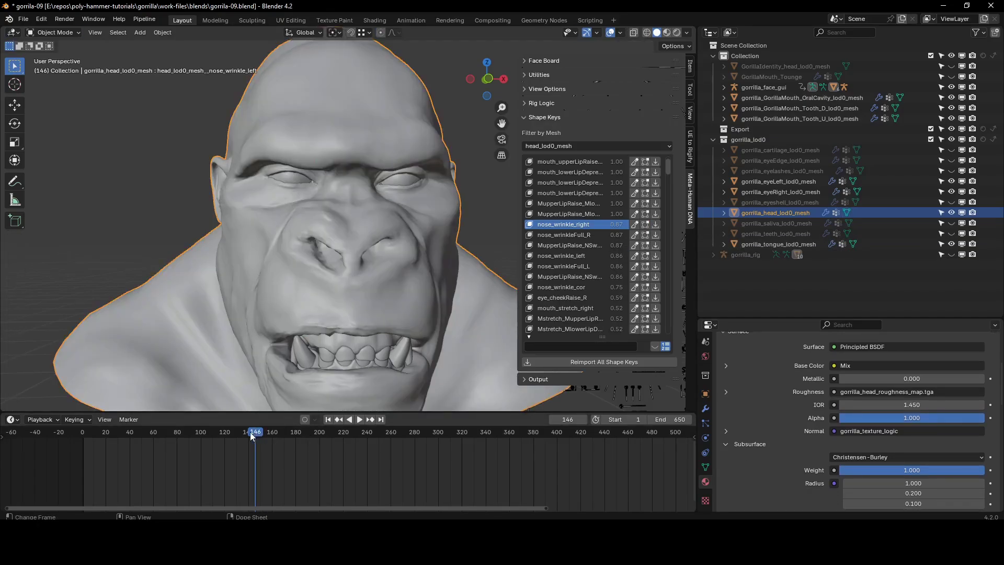
pyautogui.moveTo(250, 433); pyautogui.dragTo(206, 432)
pyautogui.press('space')
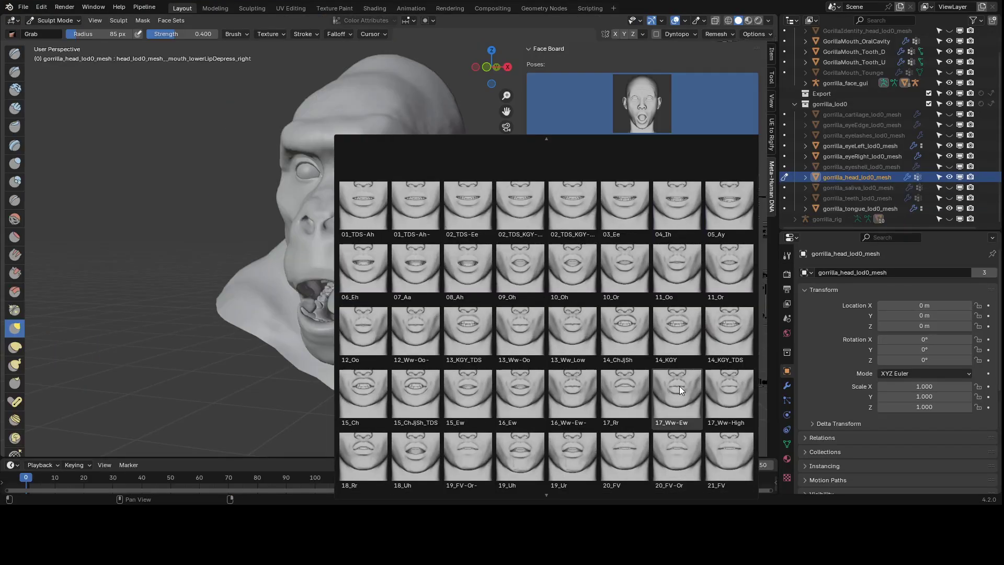
# Apply the 17_Ww-Ew mouth pose and view the face from the side
pyautogui.click(680, 386)
pyautogui.moveTo(538, 448)
pyautogui.mouseDown(button='middle')
pyautogui.moveTo(352, 319)
pyautogui.moveTo(370, 325)
pyautogui.mouseUp(button='middle')
pyautogui.scroll(10, 370, 325)
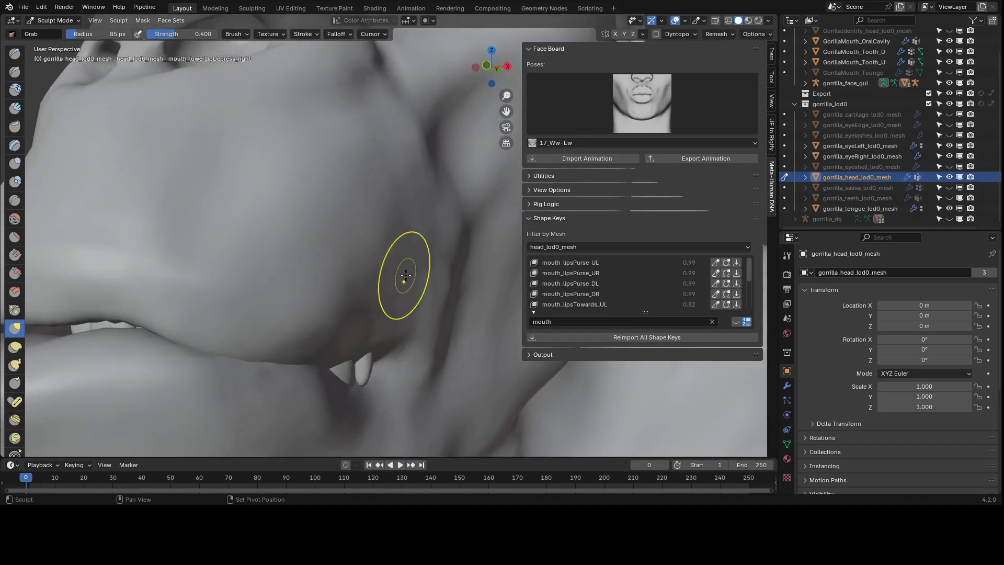
# Grab-sculpt the mouth corner on mouth_lipsPurse_DL, then select mouth_lipsPurse_DR
pyautogui.click(727, 284)
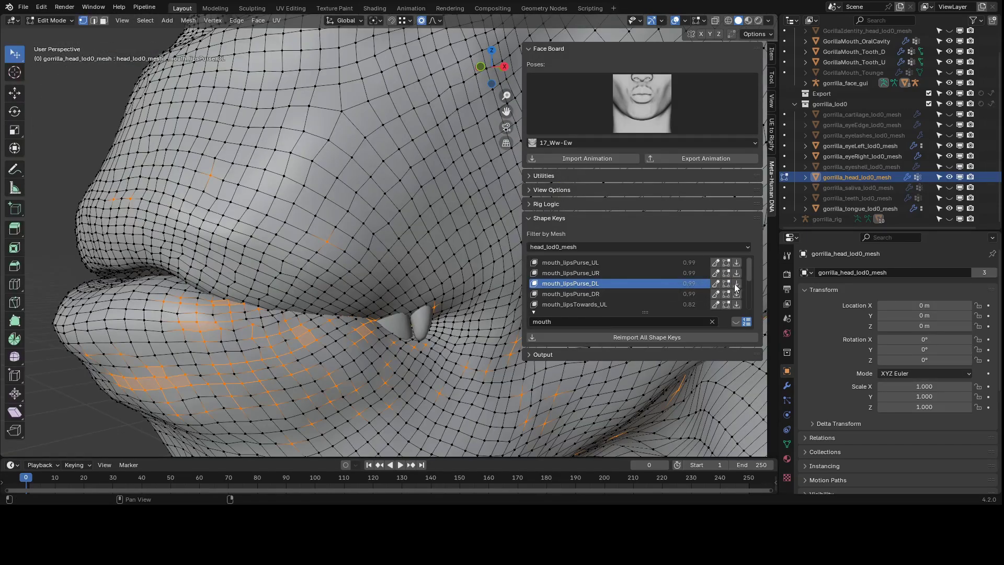
pyautogui.moveTo(388, 331)
pyautogui.mouseDown(button='middle')
pyautogui.moveTo(419, 330)
pyautogui.moveTo(403, 332)
pyautogui.mouseUp(button='middle')
pyautogui.press('Tab')
pyautogui.moveTo(432, 330); pyautogui.dragTo(459, 327)
pyautogui.moveTo(288, 347)
pyautogui.mouseDown(button='middle')
pyautogui.moveTo(399, 314)
pyautogui.moveTo(386, 340)
pyautogui.mouseUp(button='middle')
pyautogui.click(715, 293)
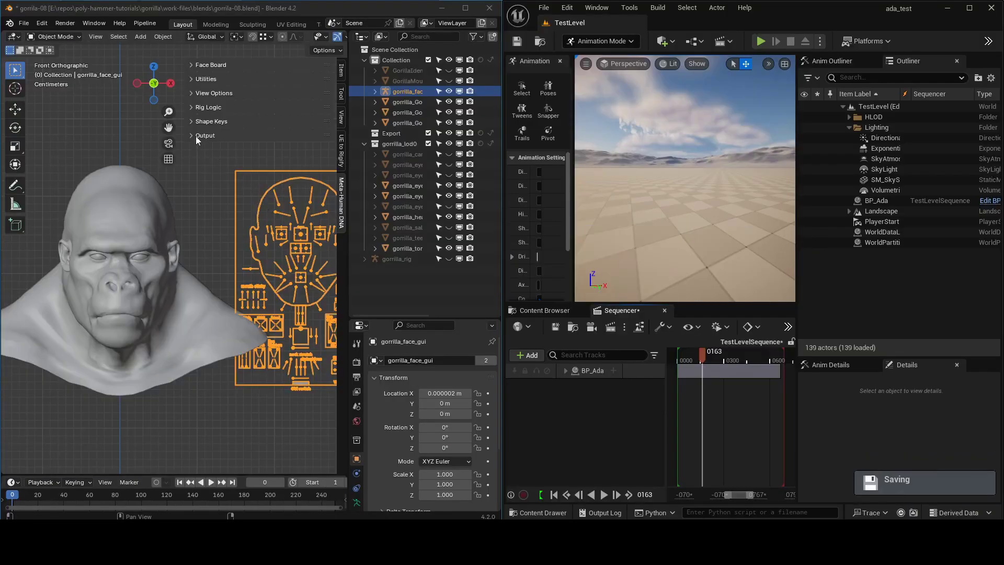
# Review the Output and Send to Unreal settings in a widened sidebar, then send the gorilla head and rig to Unreal
pyautogui.click(198, 136)
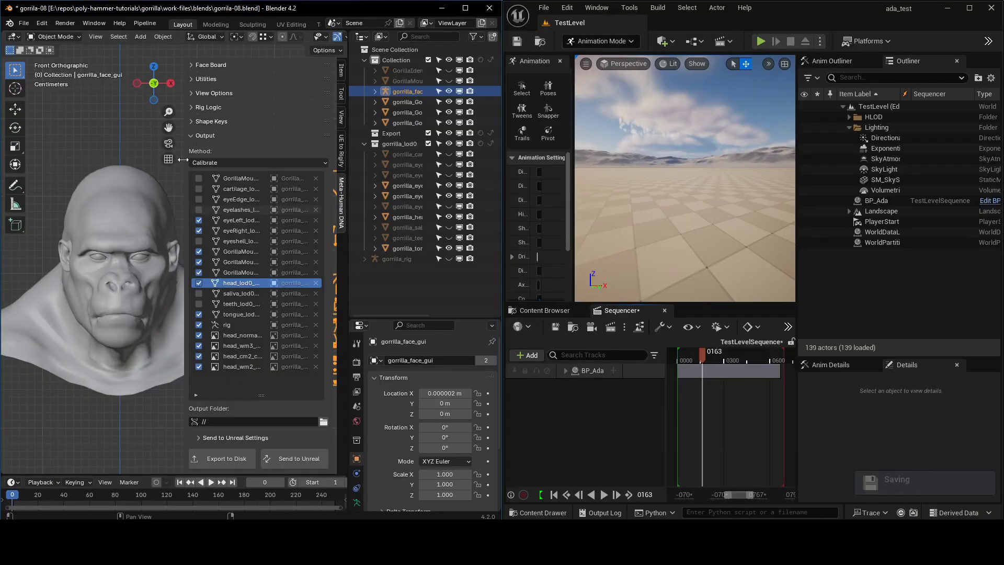
pyautogui.moveTo(183, 159); pyautogui.dragTo(121, 161)
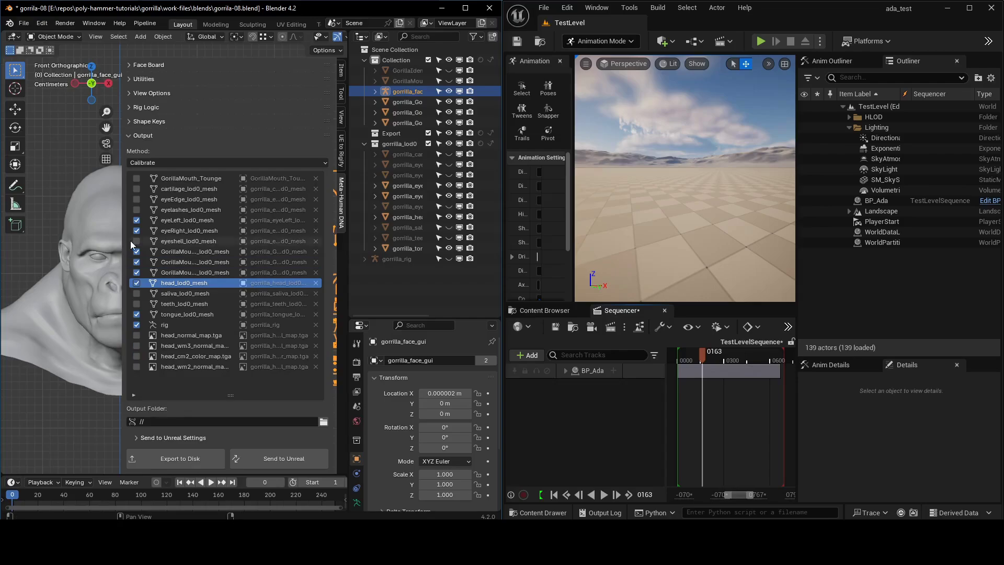
pyautogui.click(144, 438)
pyautogui.scroll(-10, 189, 360)
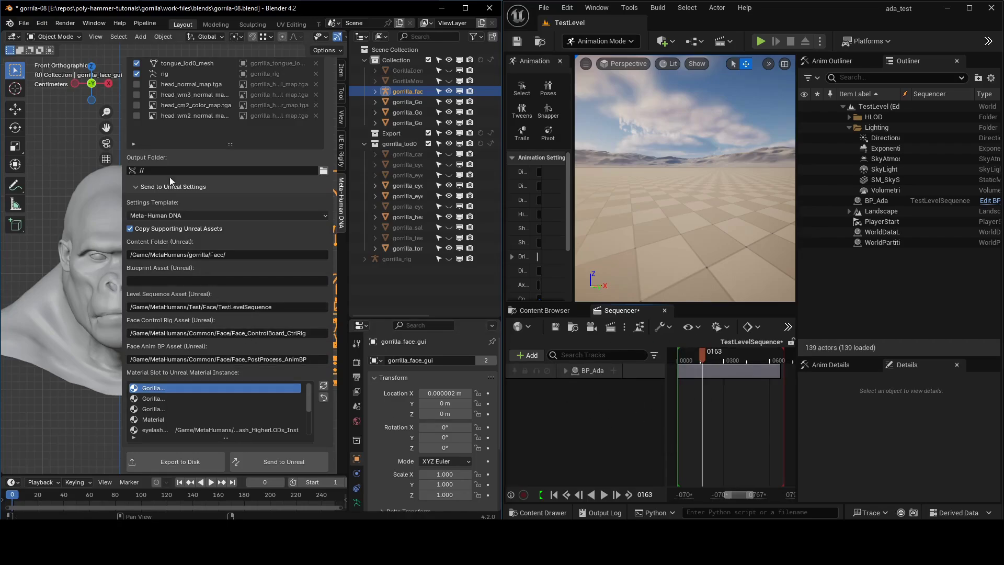
pyautogui.click(134, 190)
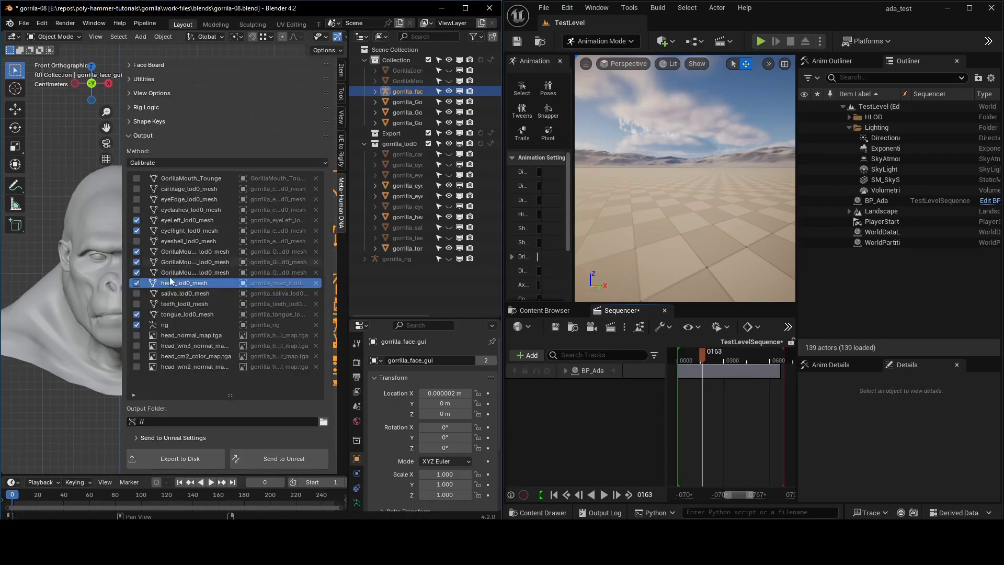
pyautogui.click(285, 463)
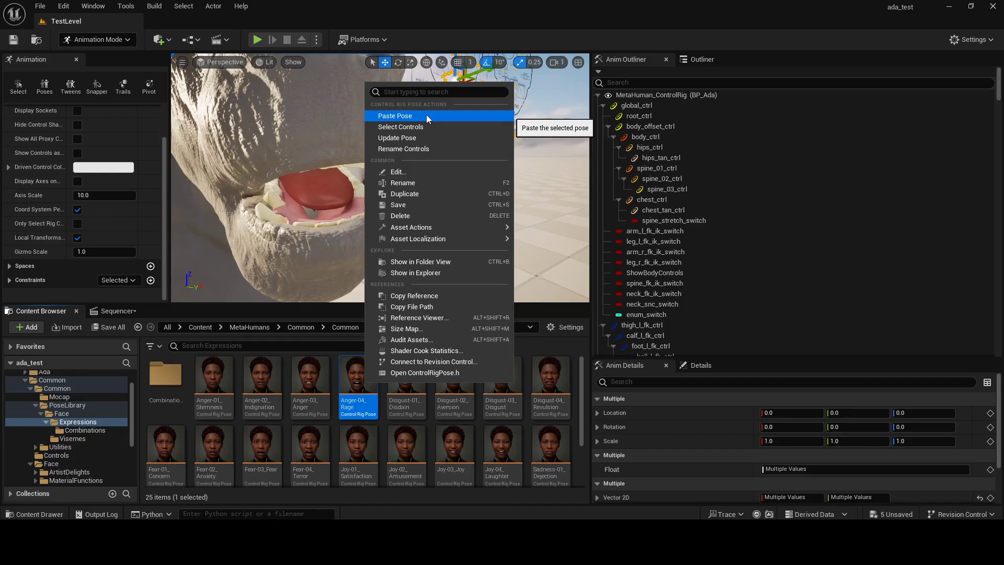
# Paste expression poses onto the gorilla head, ending on Surprise-04_Shock, then drag the jaw control
pyautogui.click(428, 119)
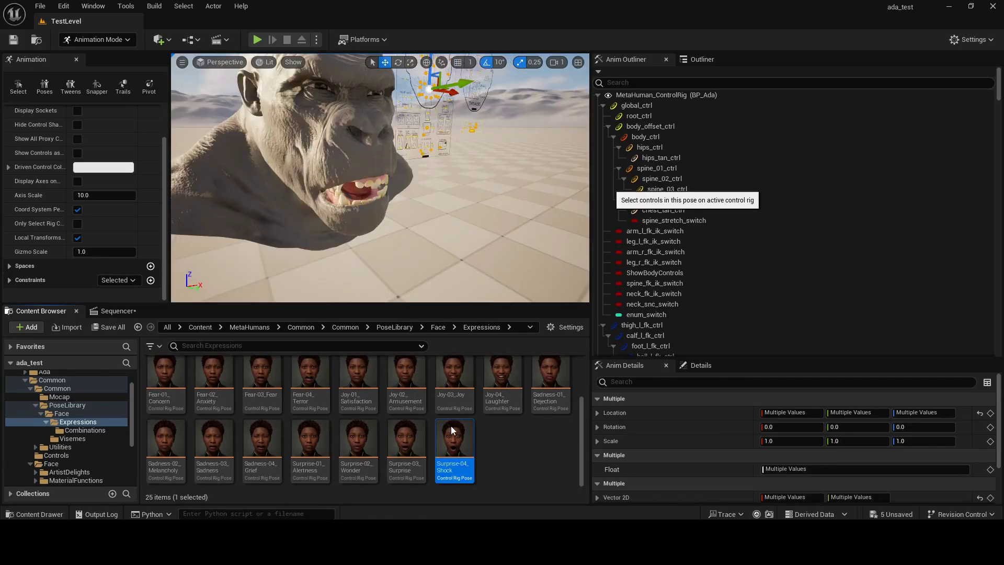
pyautogui.rightClick(450, 426)
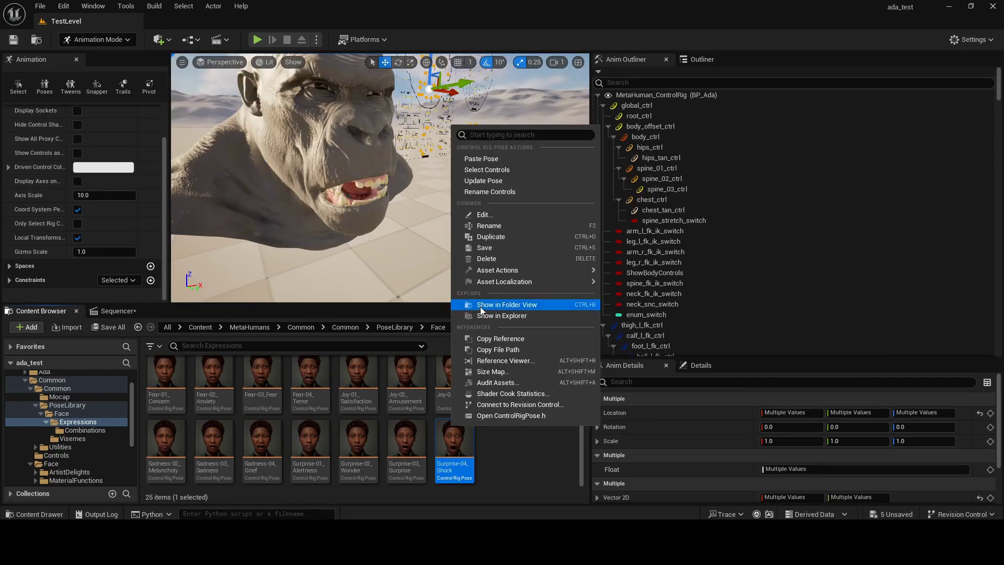
pyautogui.click(496, 160)
pyautogui.keyDown('alt'); pyautogui.moveTo(380, 178); pyautogui.dragTo(329, 157); pyautogui.keyUp('alt')
pyautogui.moveTo(639, 157); pyautogui.dragTo(646, 131)
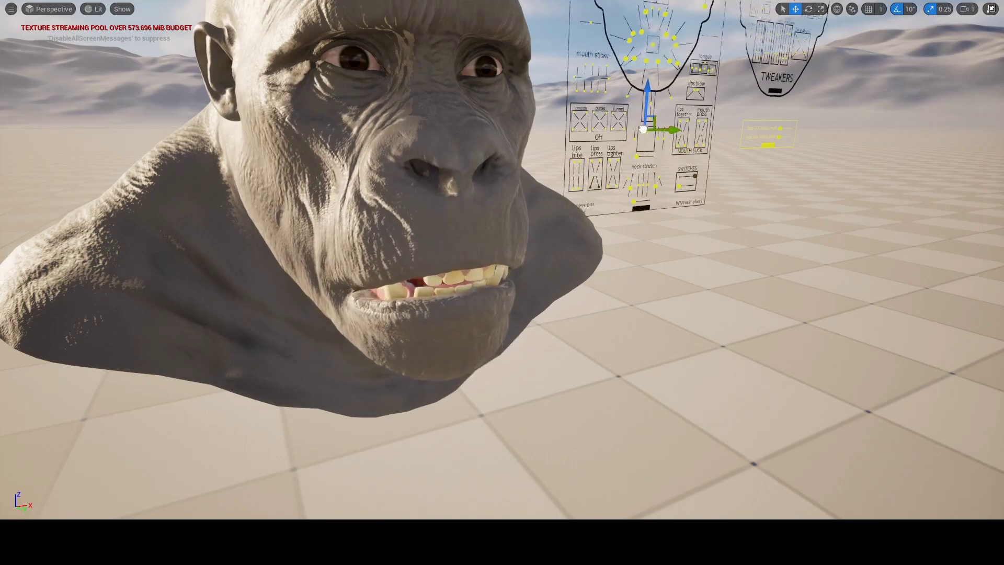